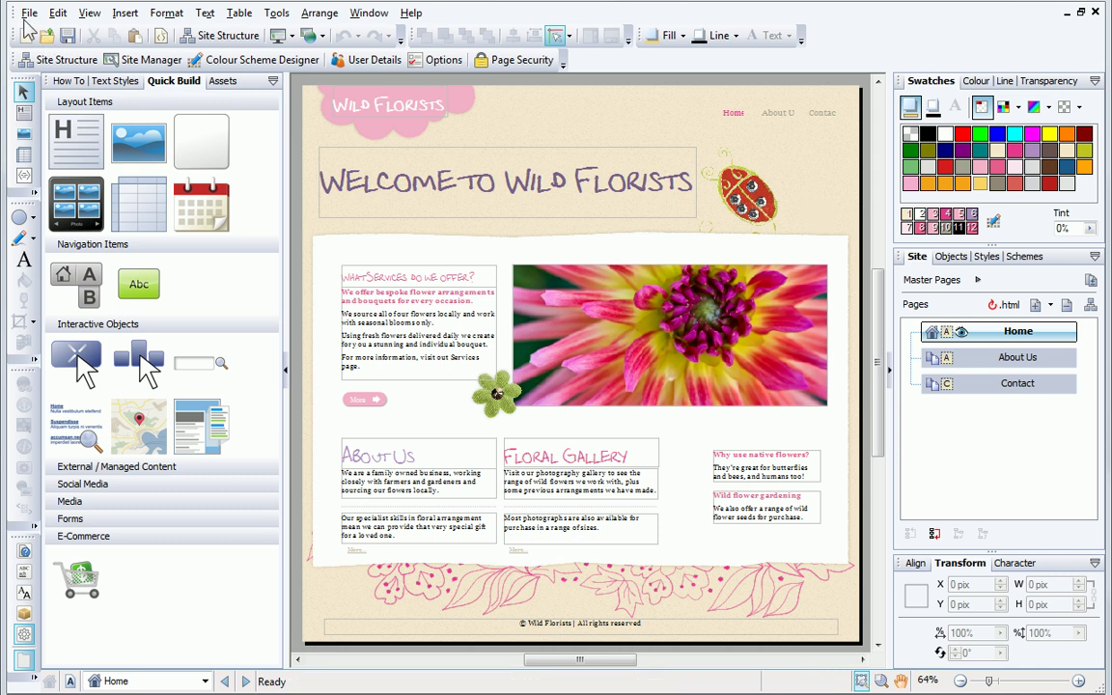
Step: Publish the site to the web and choose to activate new WebPlus.net hosting
{"action": "left_click", "coordinate": [27, 15]}
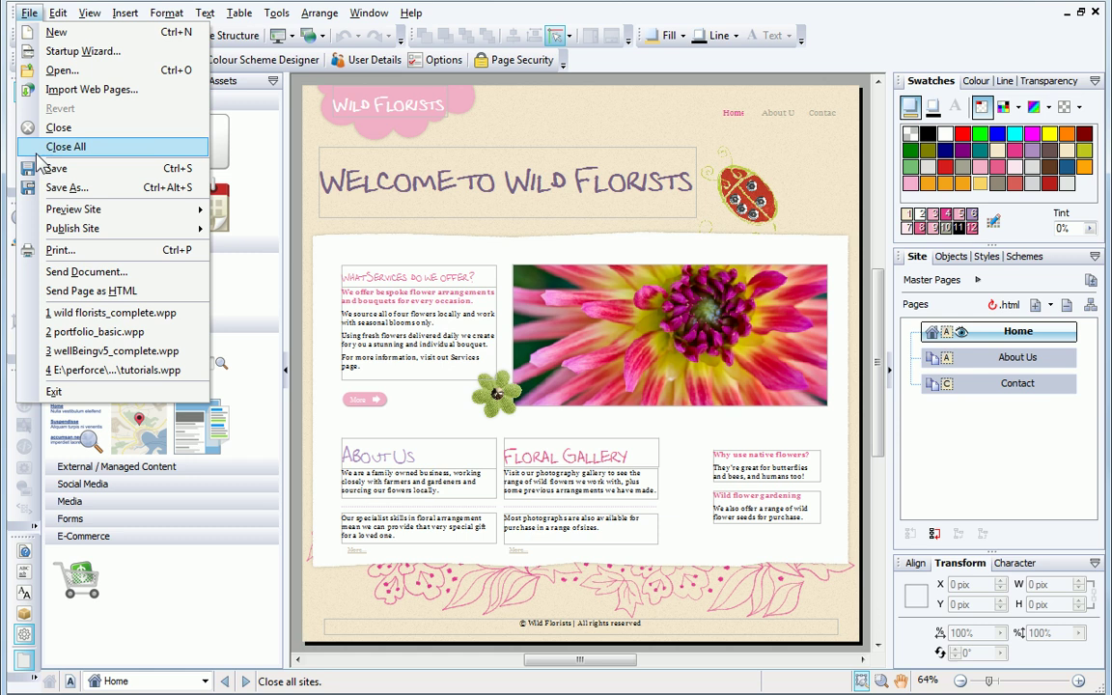
{"action": "mouse_move", "coordinate": [41, 232]}
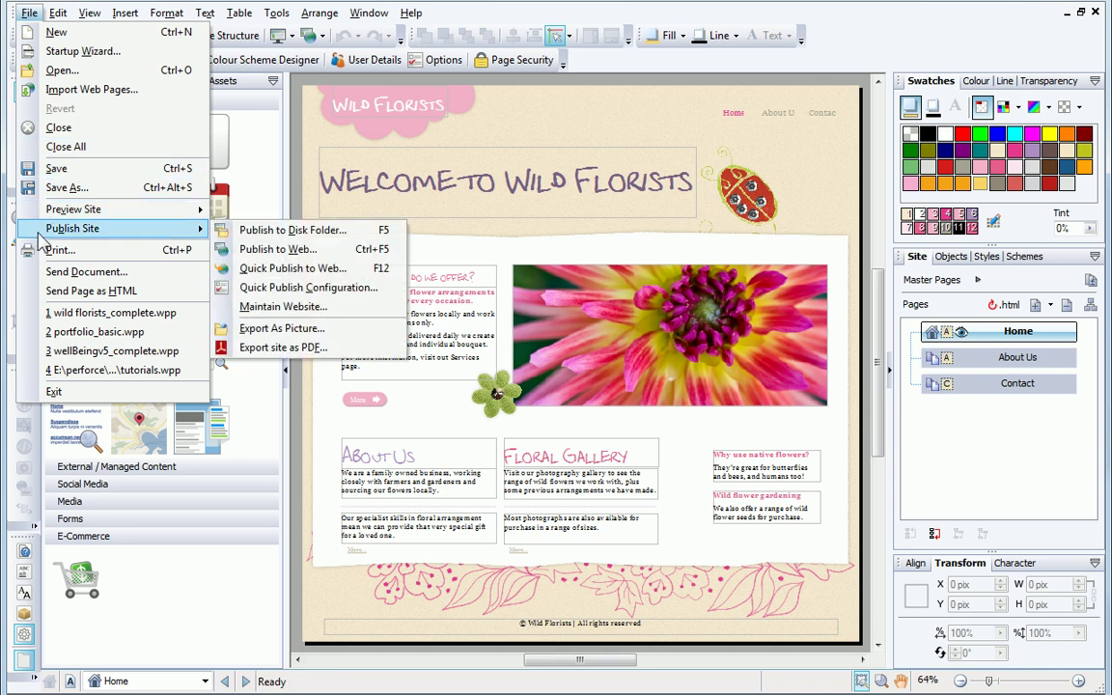
{"action": "left_click", "coordinate": [290, 249]}
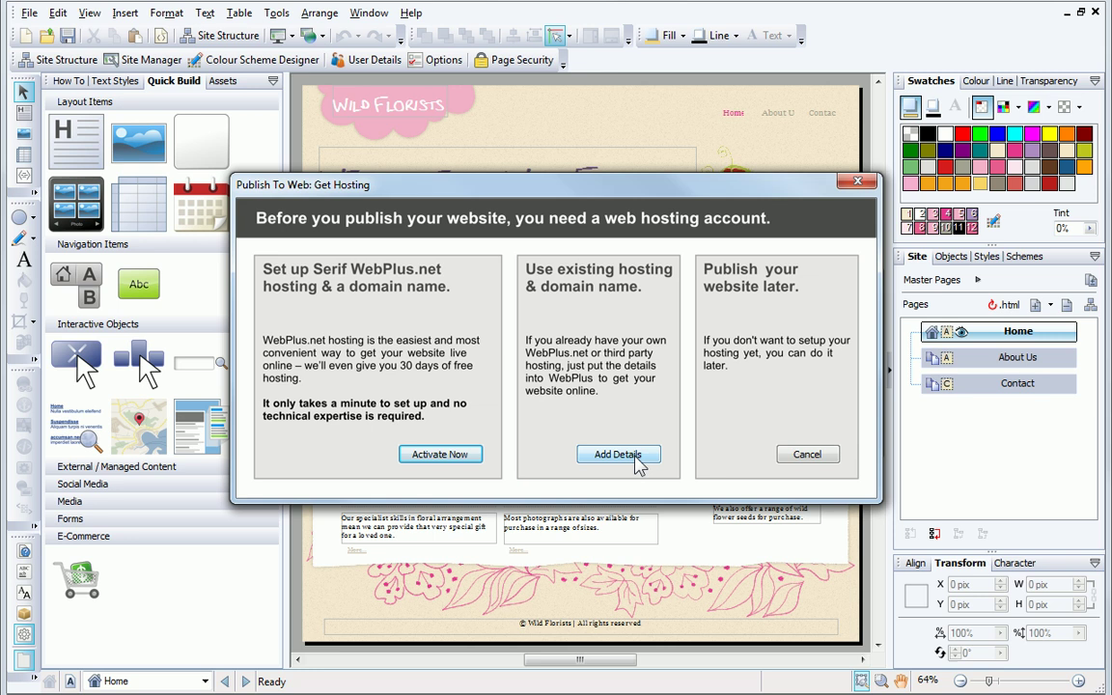
{"action": "left_click", "coordinate": [473, 462]}
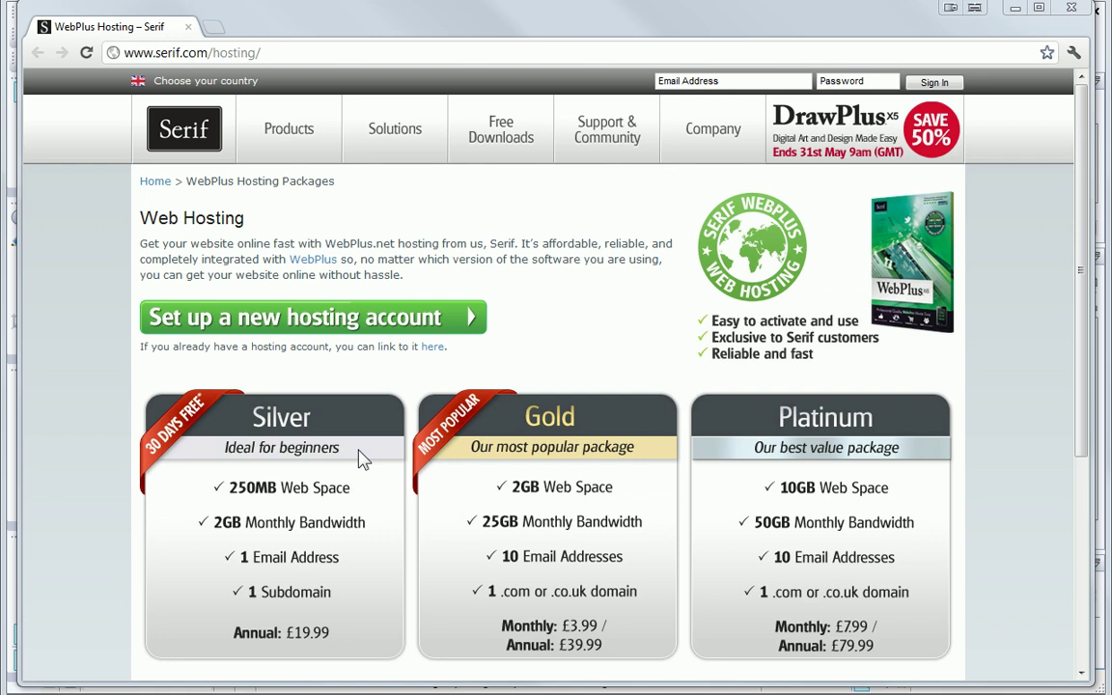
Step: Start a new hosting account by submitting the account e-mail address
{"action": "left_click", "coordinate": [369, 326]}
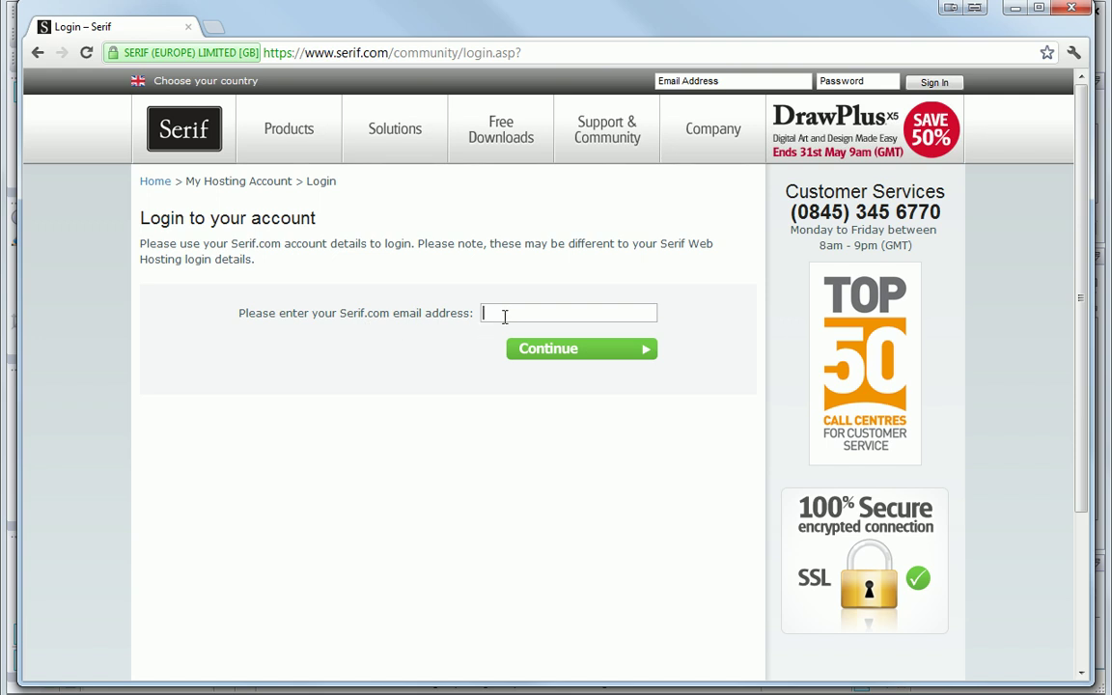
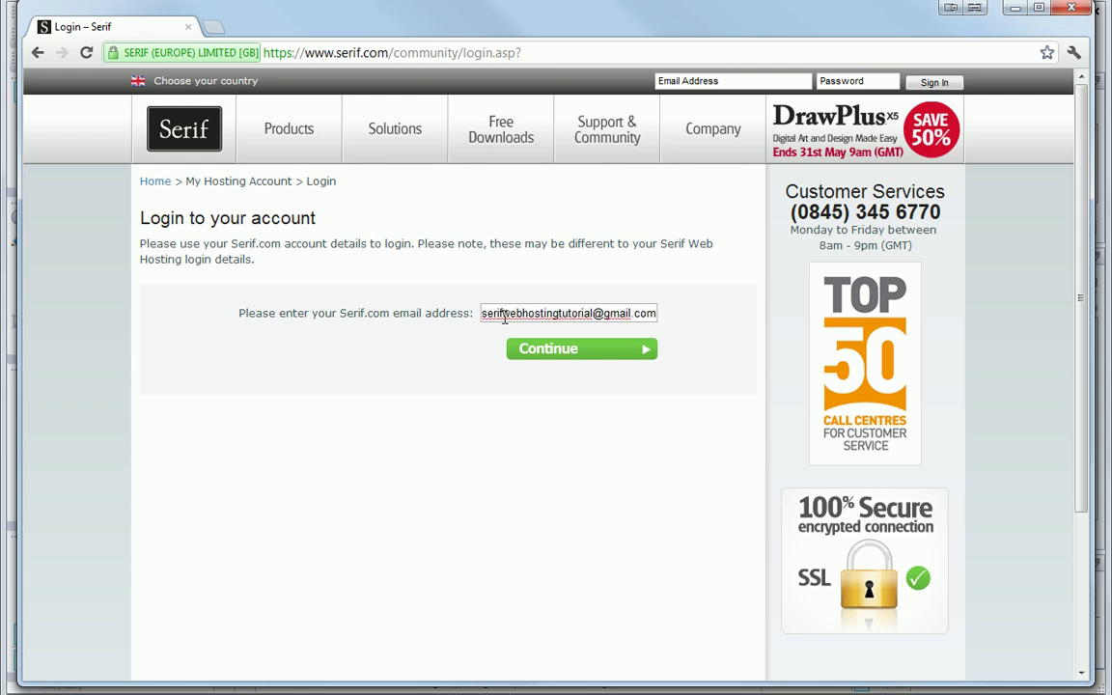
{"action": "left_click", "coordinate": [547, 355]}
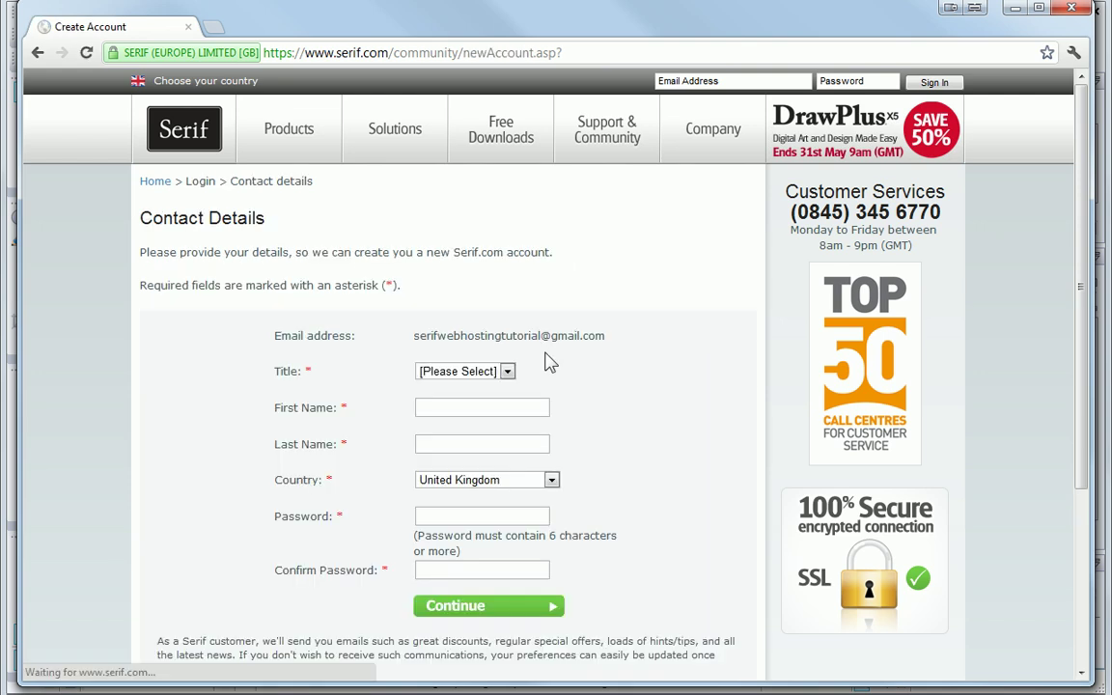
Step: Fill in title Prof, first and last name, and a confirmed password, then submit
{"action": "left_click", "coordinate": [506, 370]}
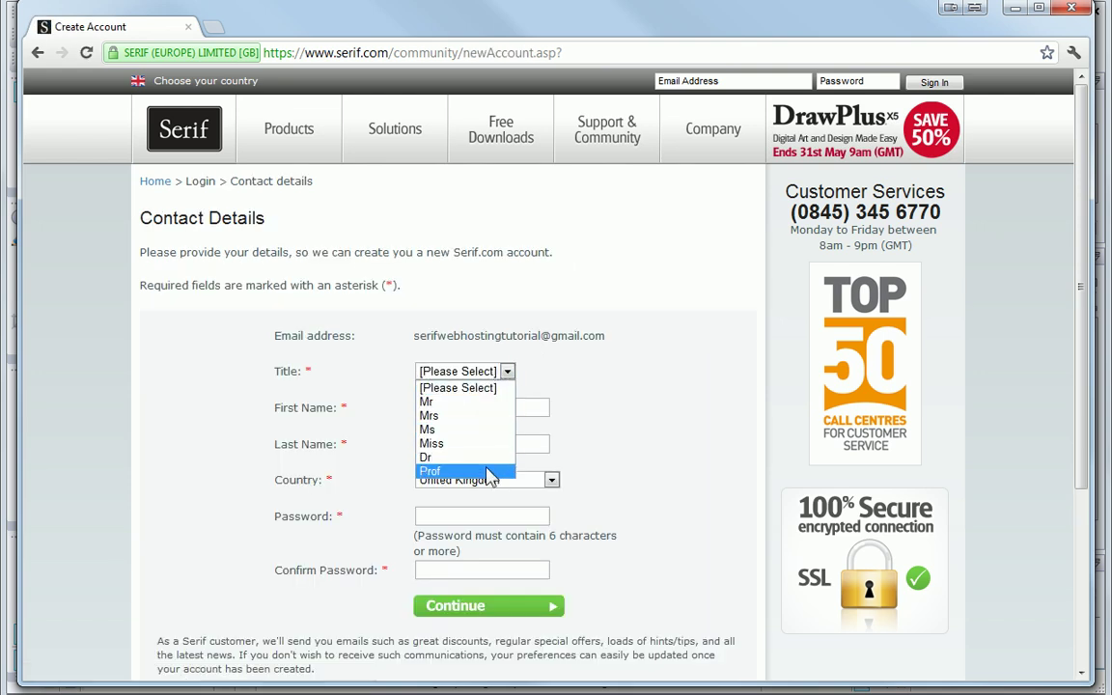
{"action": "left_click", "coordinate": [439, 469]}
{"action": "left_click", "coordinate": [494, 410]}
{"action": "type", "text": "Serif"}
{"action": "left_click", "coordinate": [468, 445]}
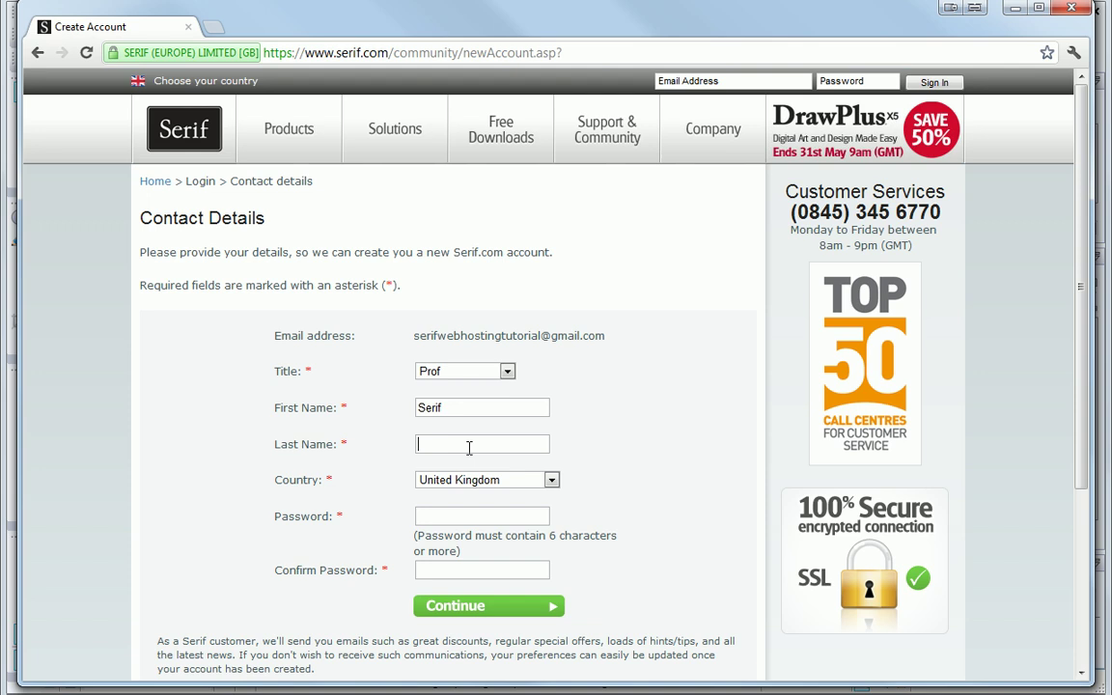
{"action": "type", "text": "T"}
{"action": "left_click", "coordinate": [468, 464]}
{"action": "left_click", "coordinate": [481, 518]}
{"action": "type", "text": "*********"}
{"action": "left_click", "coordinate": [467, 571]}
{"action": "type", "text": "*********"}
{"action": "left_click", "coordinate": [480, 614]}
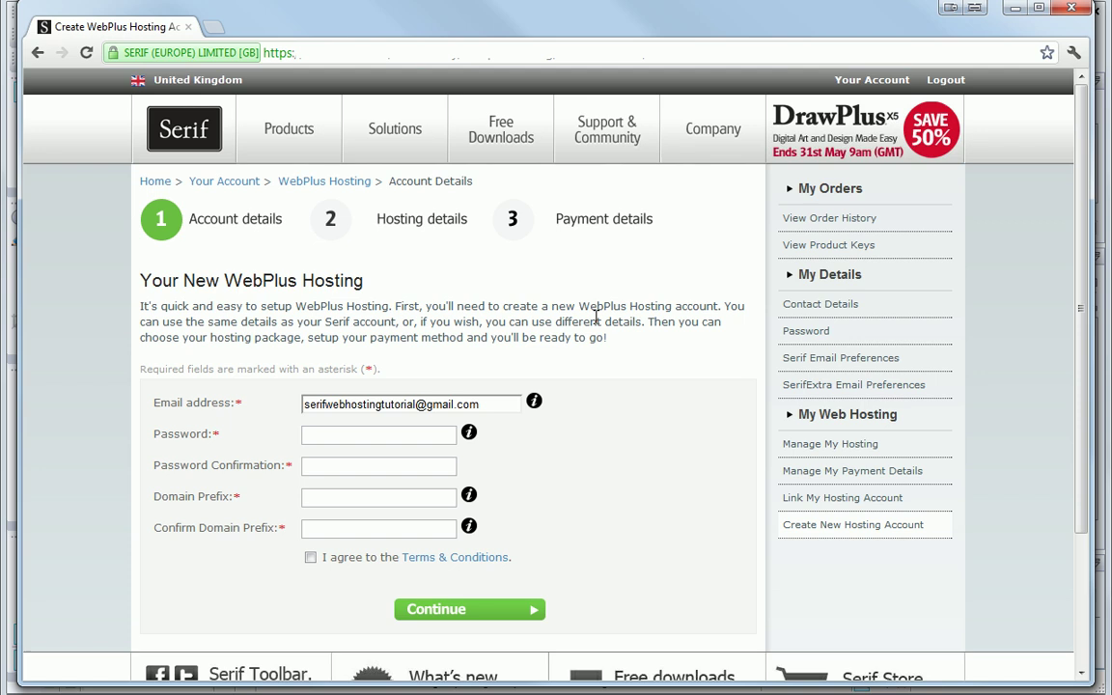
Step: Enter and confirm the hosting account password
{"action": "left_click", "coordinate": [322, 437]}
{"action": "type", "text": "********"}
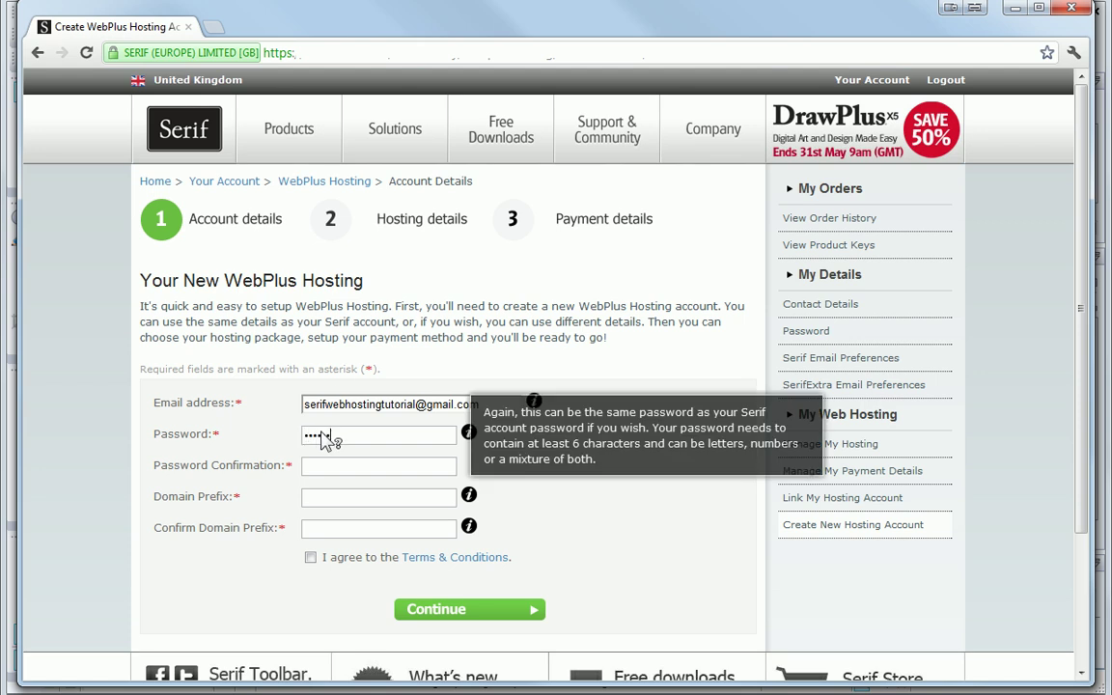
{"action": "left_click", "coordinate": [309, 468]}
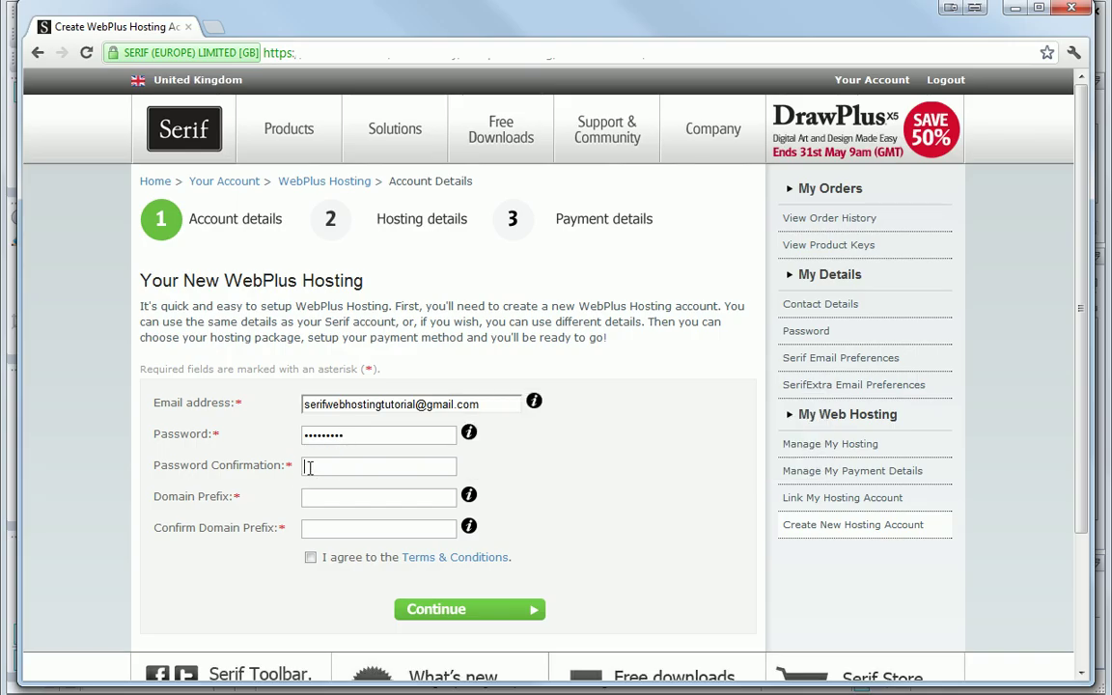
{"action": "type", "text": "*********"}
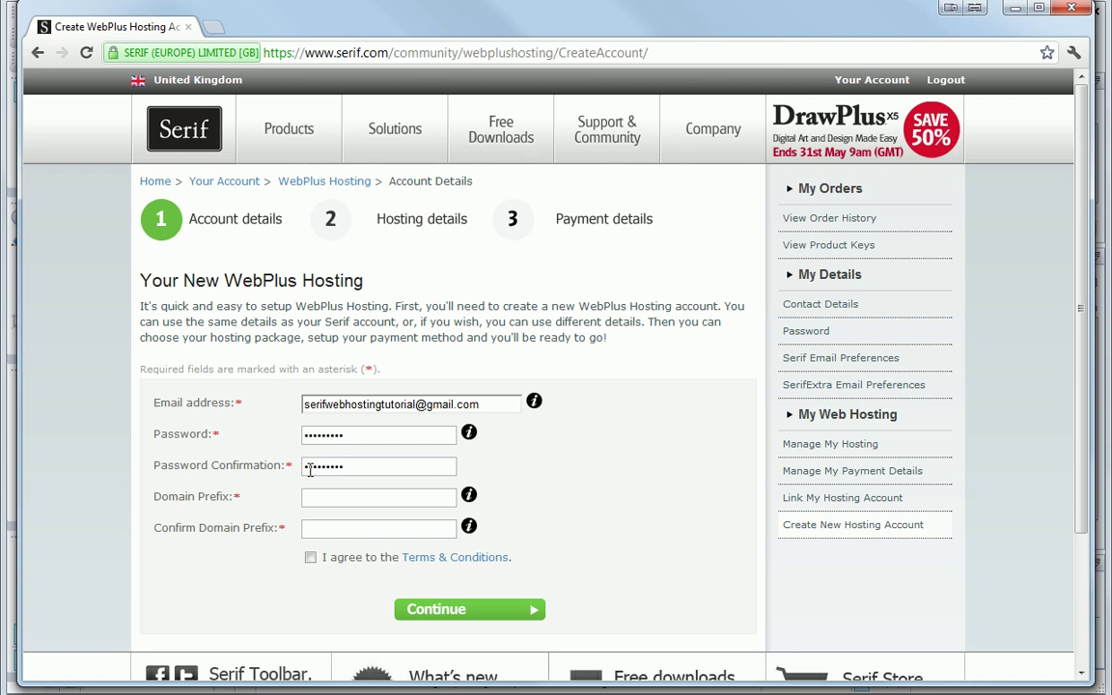
Step: Set the domain prefix to seriftutorials in both prefix fields
{"action": "left_click", "coordinate": [309, 498]}
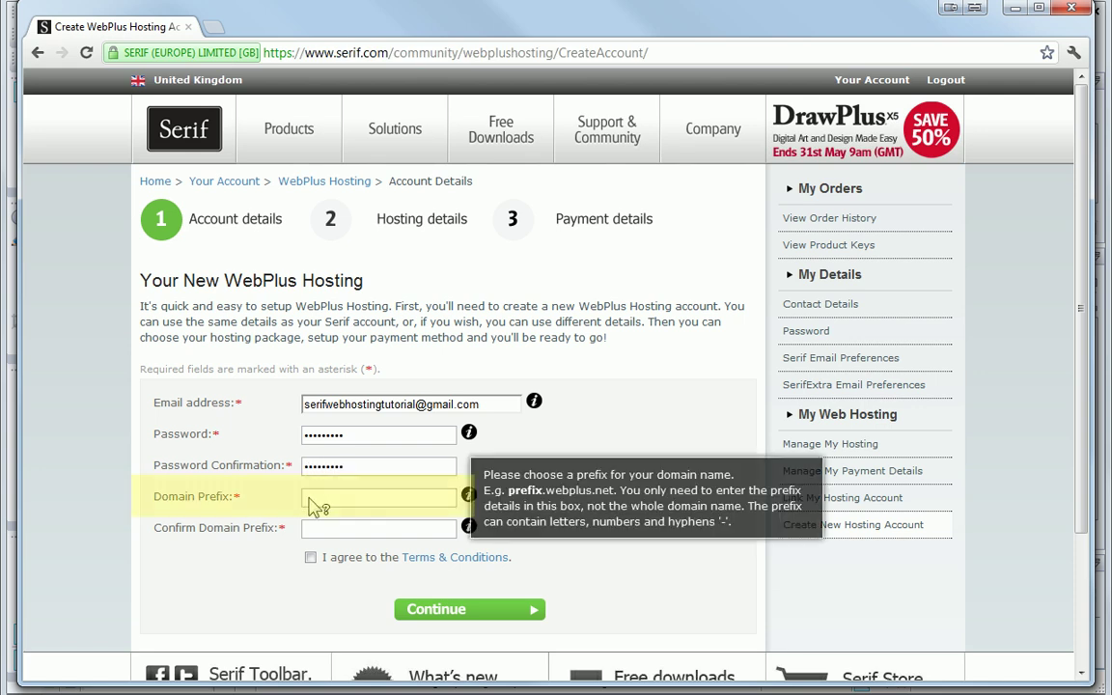
{"action": "type", "text": "se"}
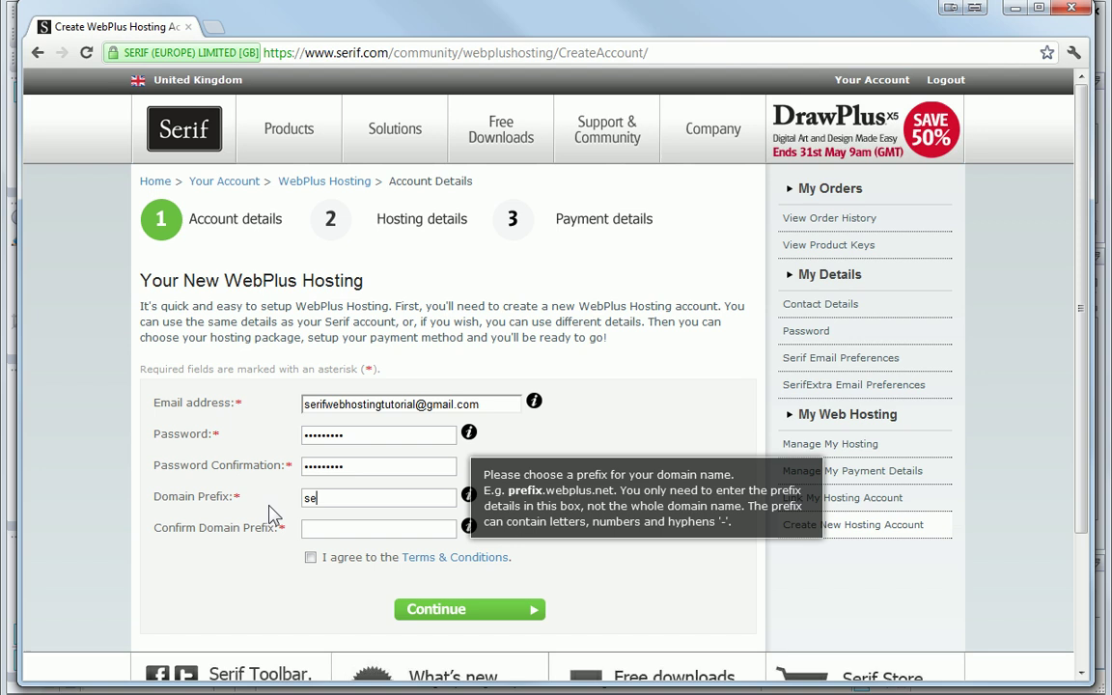
{"action": "type", "text": "riftutorials"}
{"action": "key", "text": "Left"}
{"action": "key", "text": "Left"}
{"action": "key", "text": "Left"}
{"action": "key", "text": "Left"}
{"action": "key", "text": "Left"}
{"action": "key", "text": "Left"}
{"action": "key", "text": "Left"}
{"action": "key", "text": "Left"}
{"action": "key", "text": "Left"}
{"action": "type", "text": "_"}
{"action": "key", "text": "BackSpace"}
{"action": "type", "text": "-"}
{"action": "key", "text": "BackSpace"}
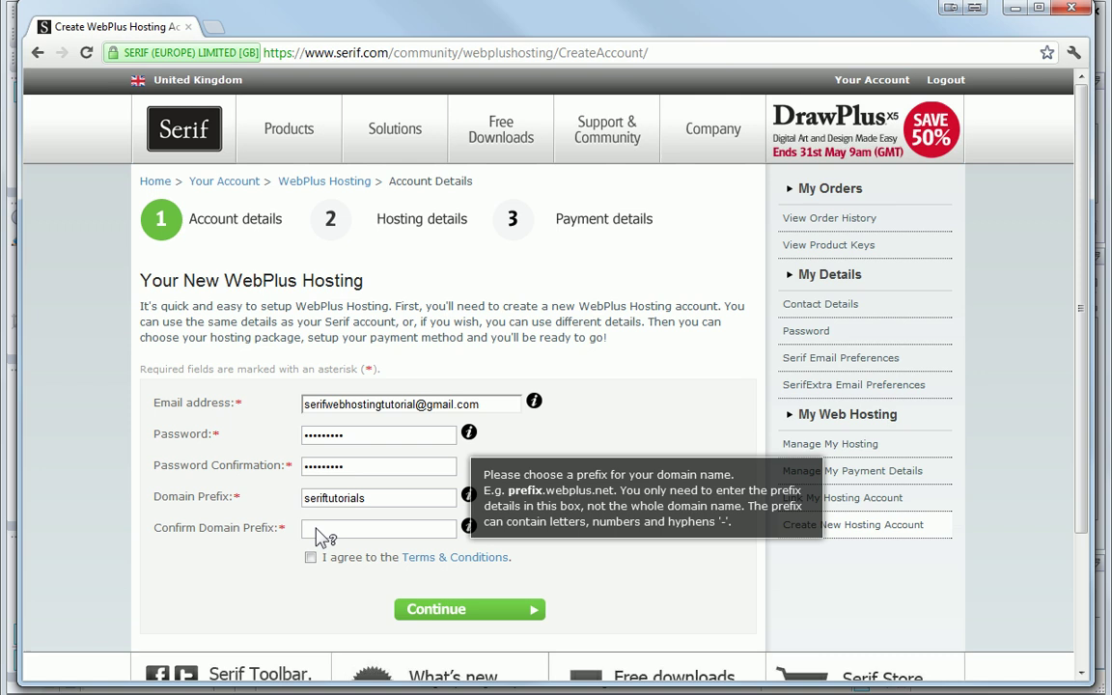
{"action": "left_click", "coordinate": [337, 528]}
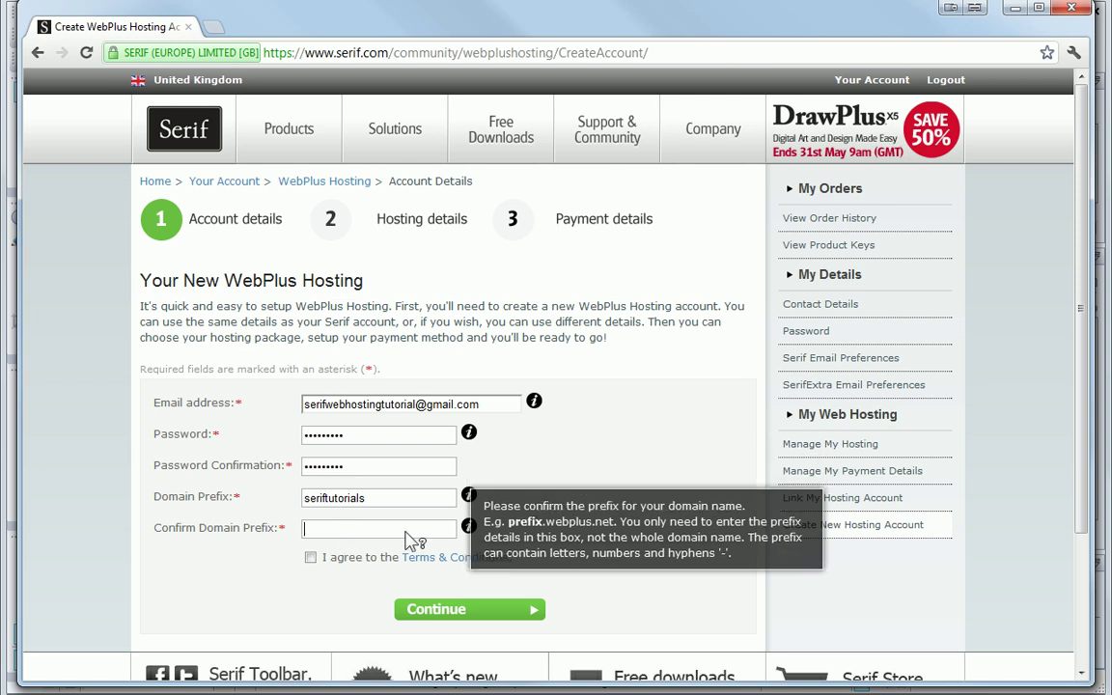
{"action": "type", "text": "seriftutorials"}
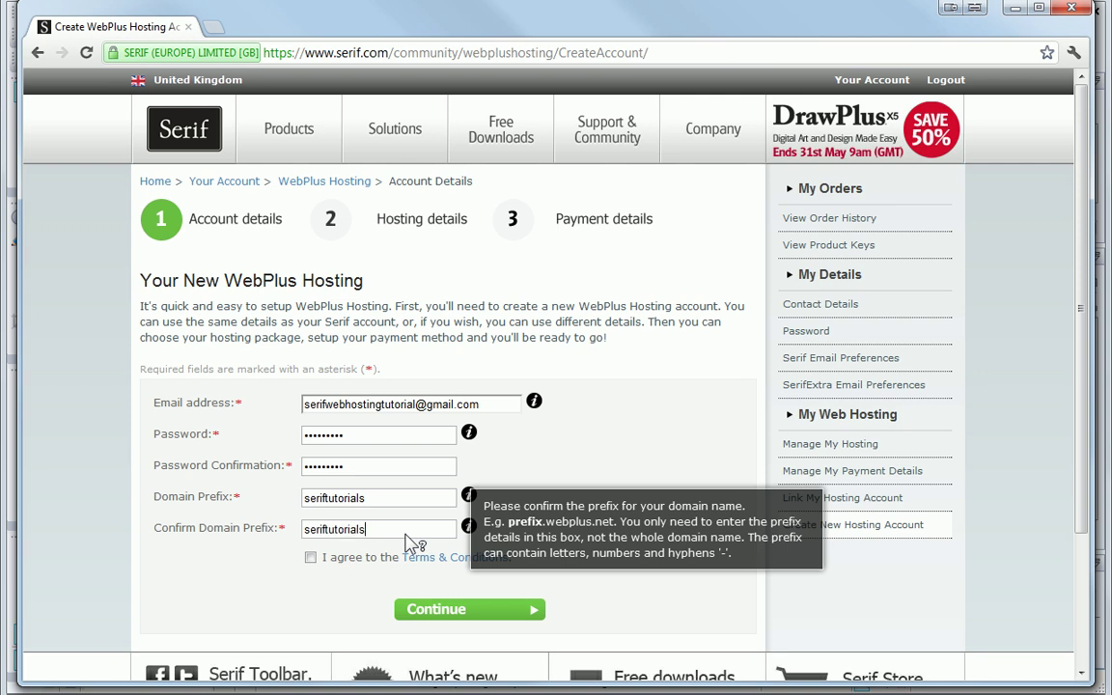
Step: Read through the Terms & Conditions and agree to them
{"action": "left_click", "coordinate": [448, 564]}
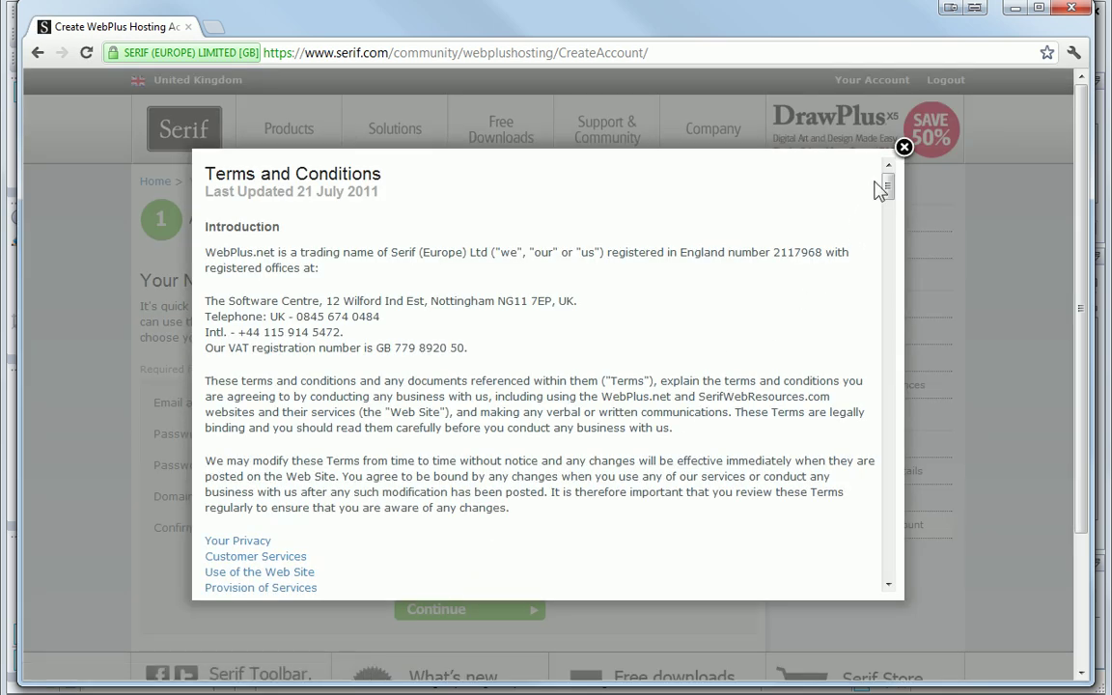
{"action": "left_click_drag", "start_coordinate": [889, 191], "coordinate": [891, 566]}
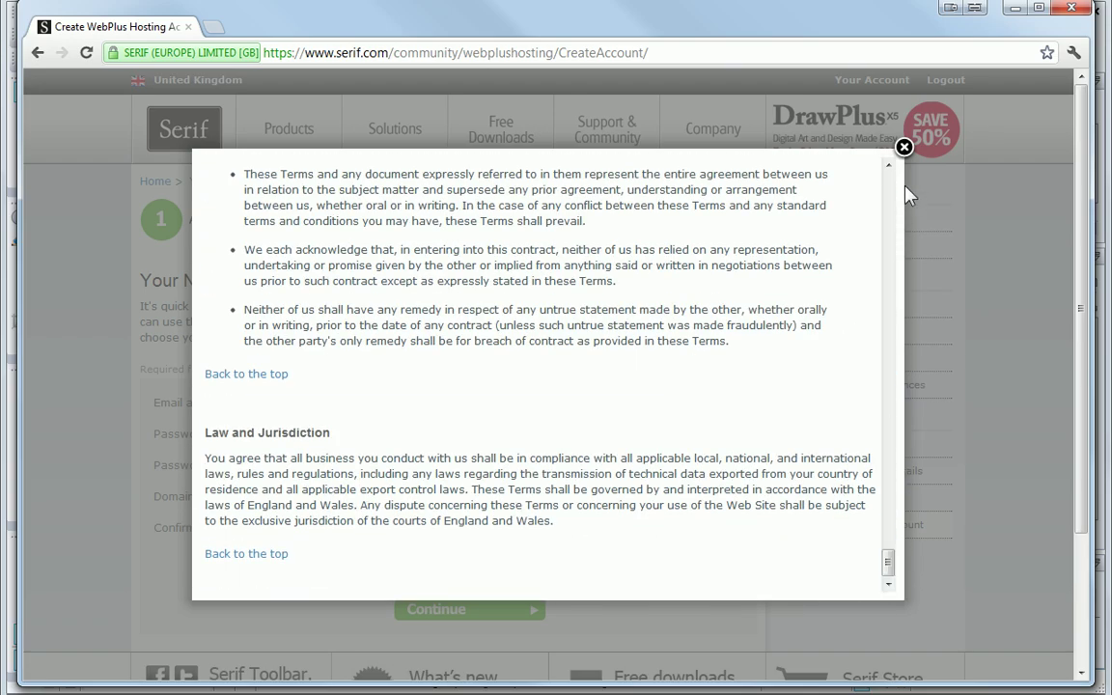
{"action": "left_click", "coordinate": [904, 147]}
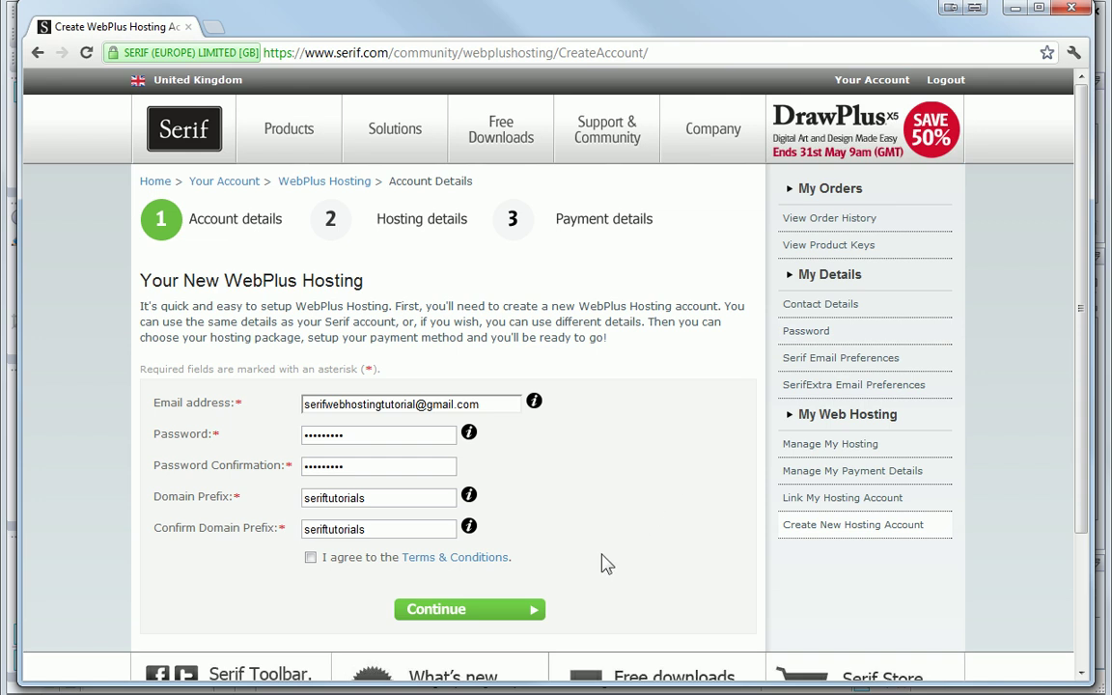
{"action": "left_click", "coordinate": [310, 558]}
Step: Submit the account details, take free 30-day Silver hosting, and begin the billing address
{"action": "left_click", "coordinate": [502, 616]}
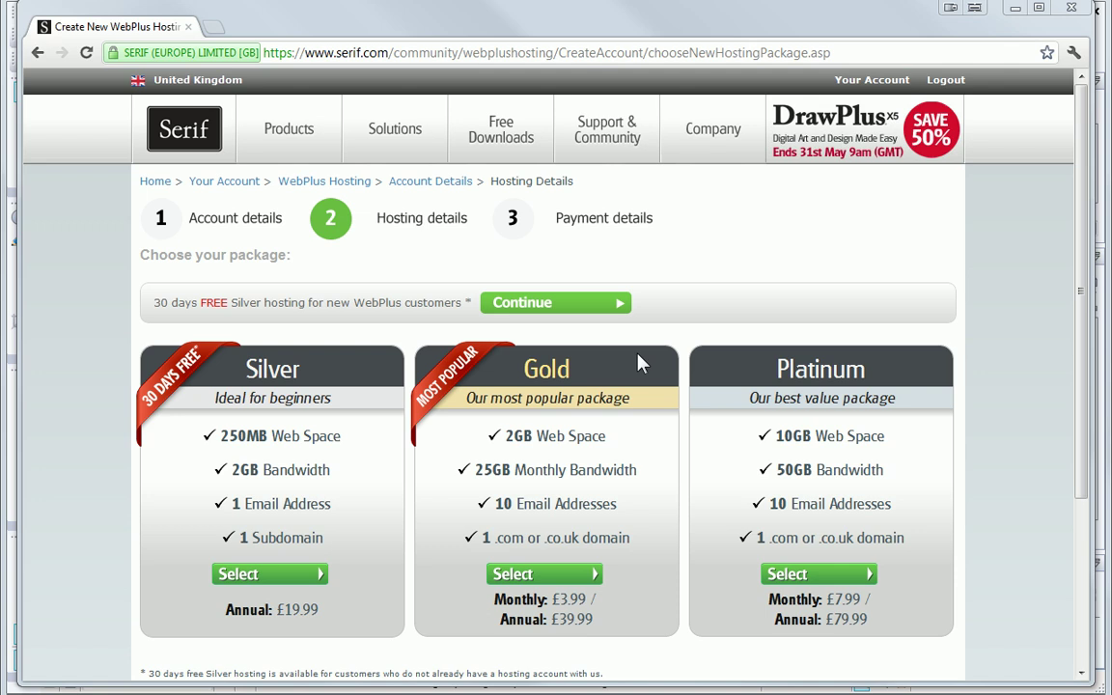
{"action": "left_click", "coordinate": [614, 311]}
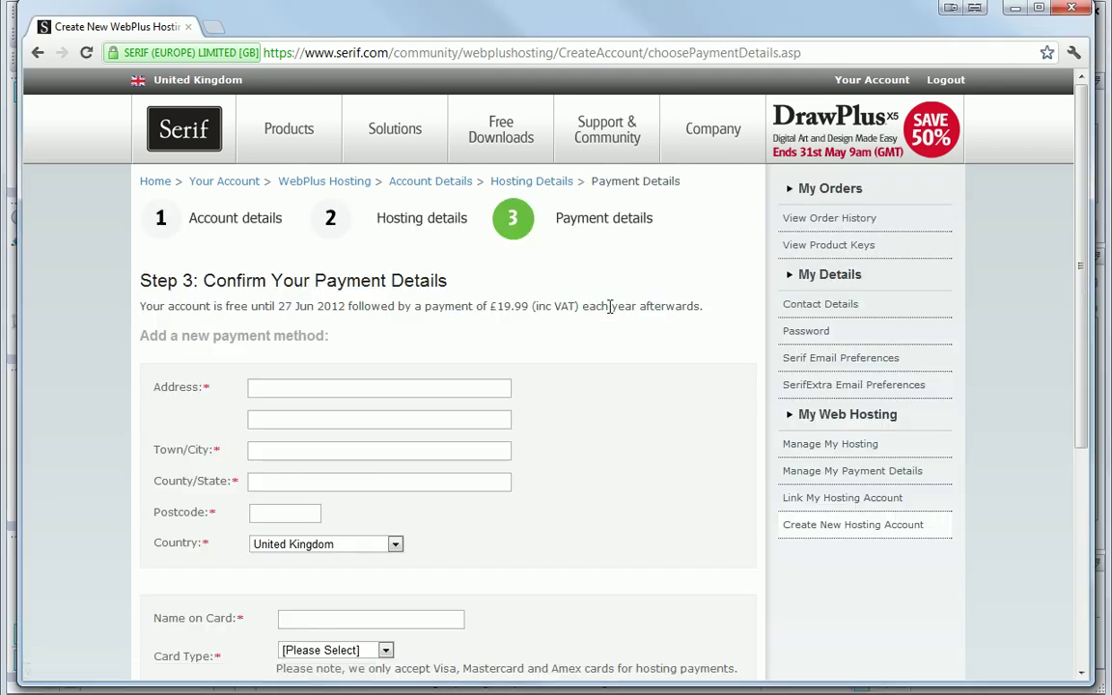
{"action": "left_click", "coordinate": [452, 386]}
{"action": "type", "text": "12 Wil"}
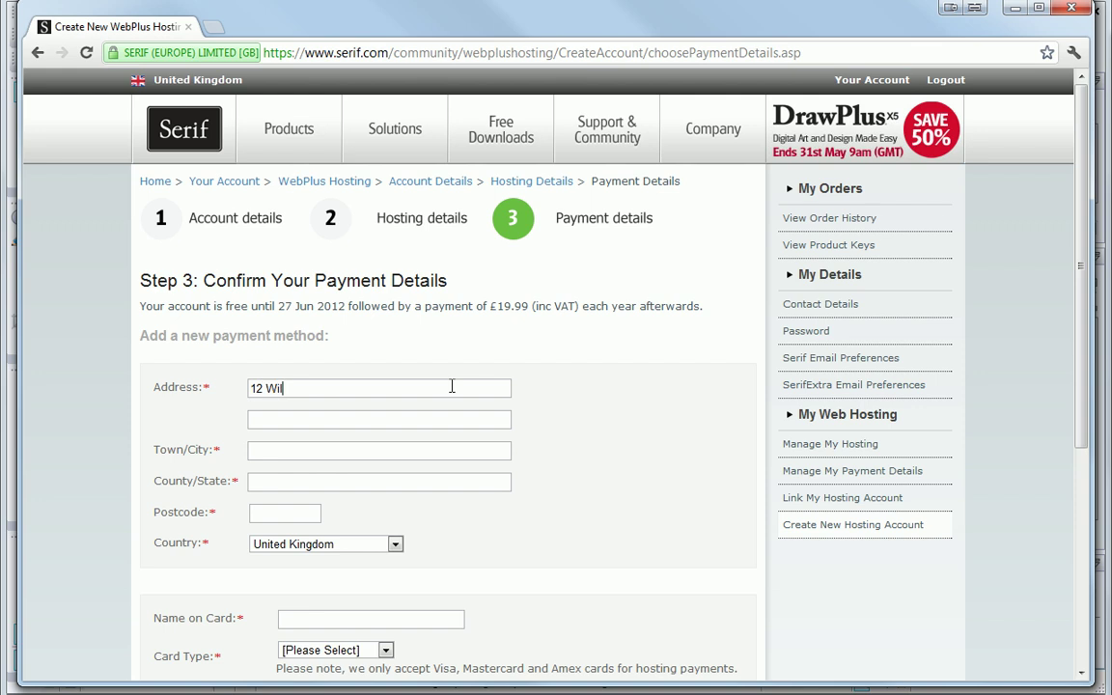
{"action": "type", "text": "for"}
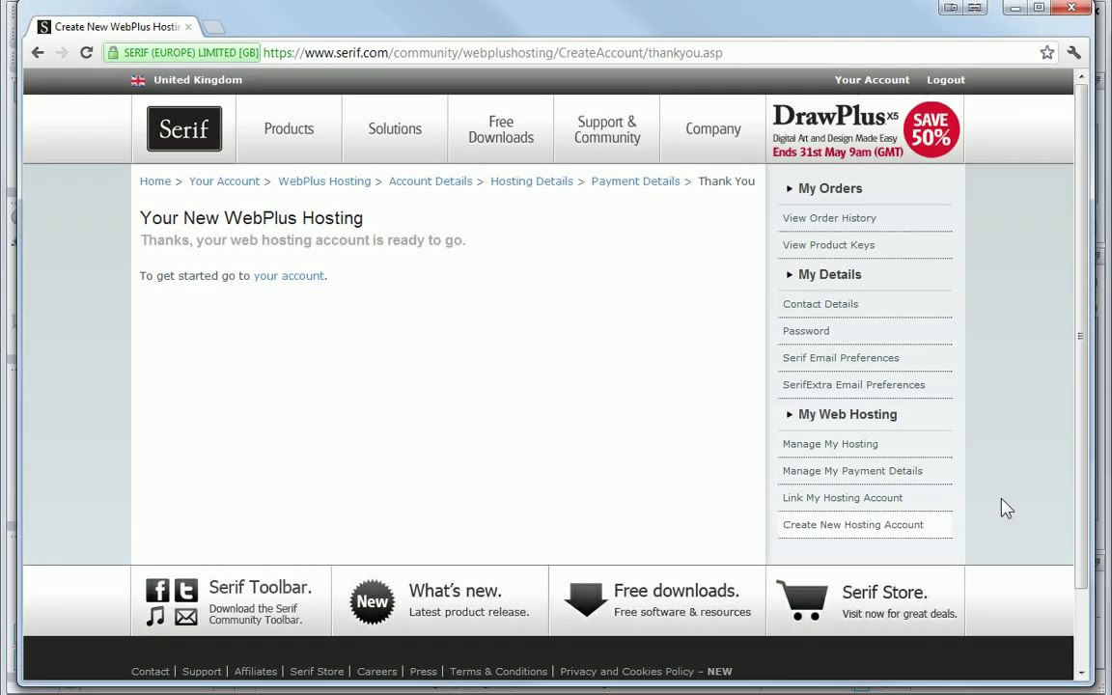
Step: Open the Manage Hosting Account page for seriftutorials.webplus.net, then return to WebPlus
{"action": "left_click", "coordinate": [294, 277]}
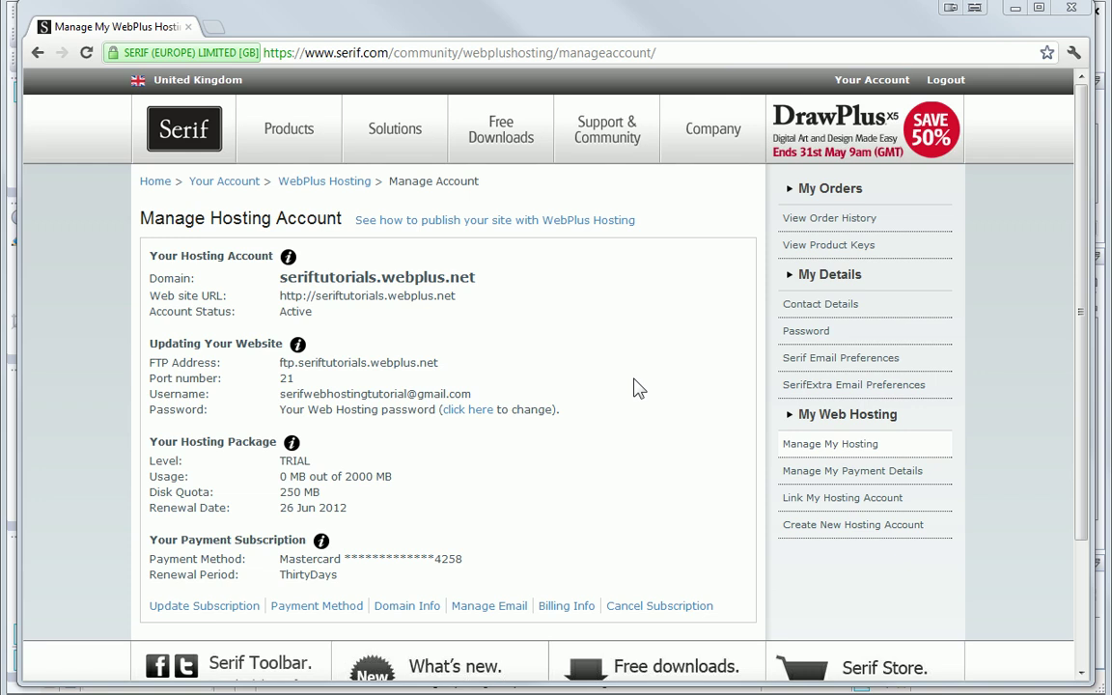
{"action": "key", "text": "alt+Tab"}
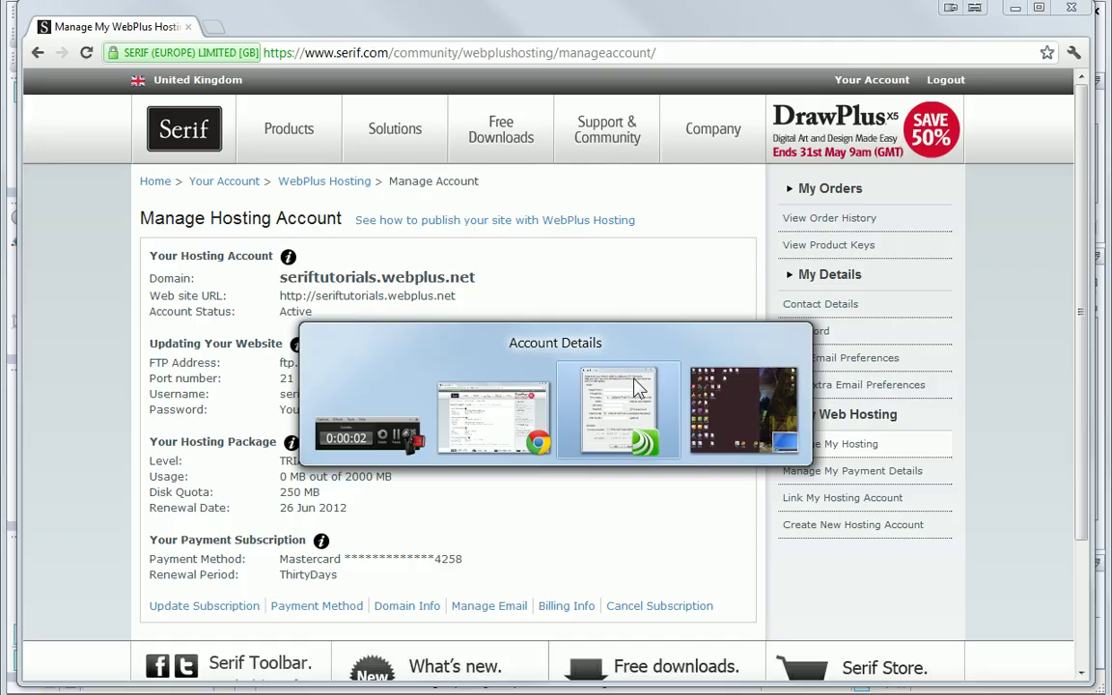
Step: Name the FTP account 'Serif Tutorials' in WebPlus's Account Details dialog
{"action": "left_click", "coordinate": [637, 386]}
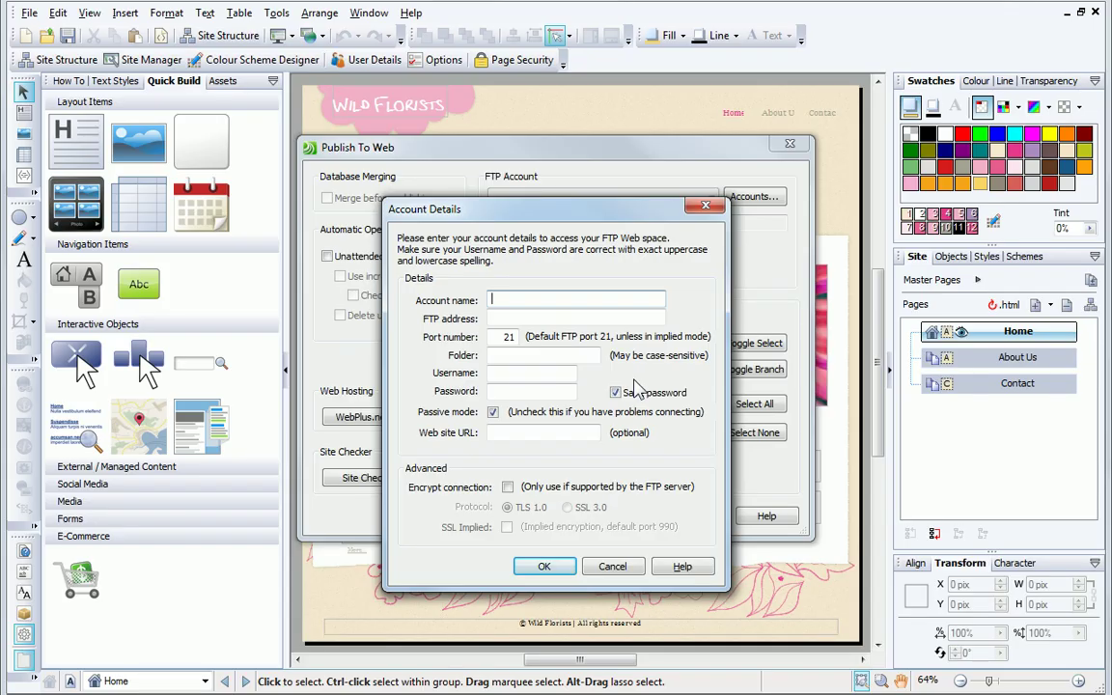
{"action": "left_click", "coordinate": [517, 299]}
{"action": "type", "text": "Serif"}
{"action": "type", "text": "als"}
{"action": "left_click", "coordinate": [528, 319]}
Step: Copy the FTP address ftp.seriftutorials.webplus.net from the hosting account page
{"action": "key", "text": "alt+Tab"}
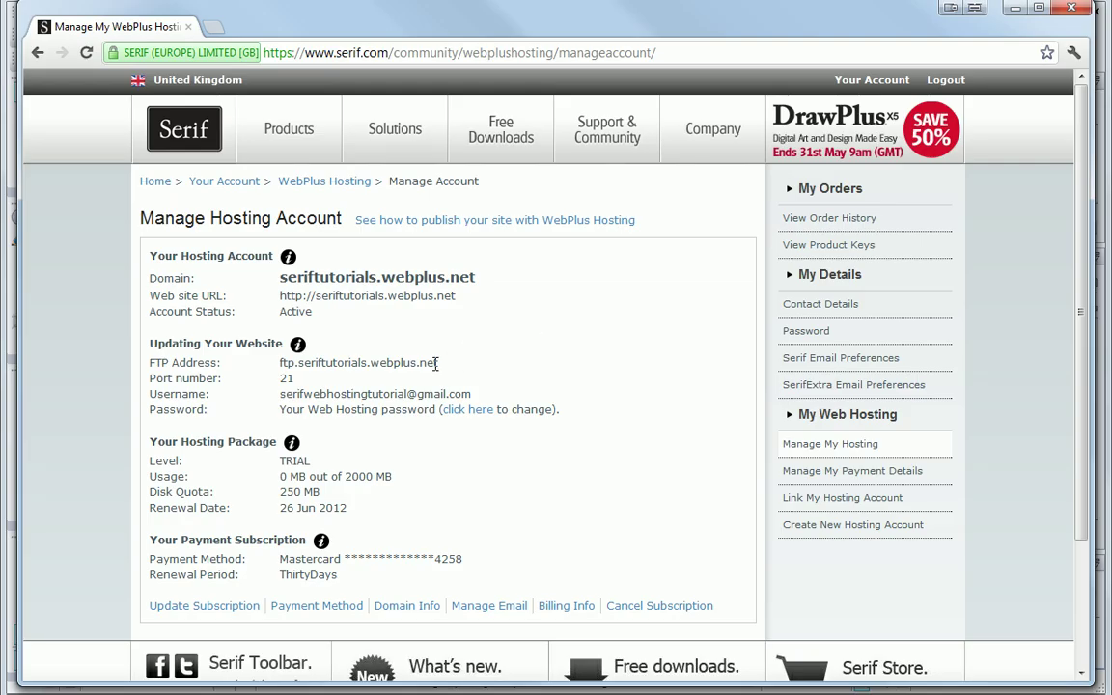
{"action": "left_click_drag", "start_coordinate": [437, 363], "coordinate": [286, 370]}
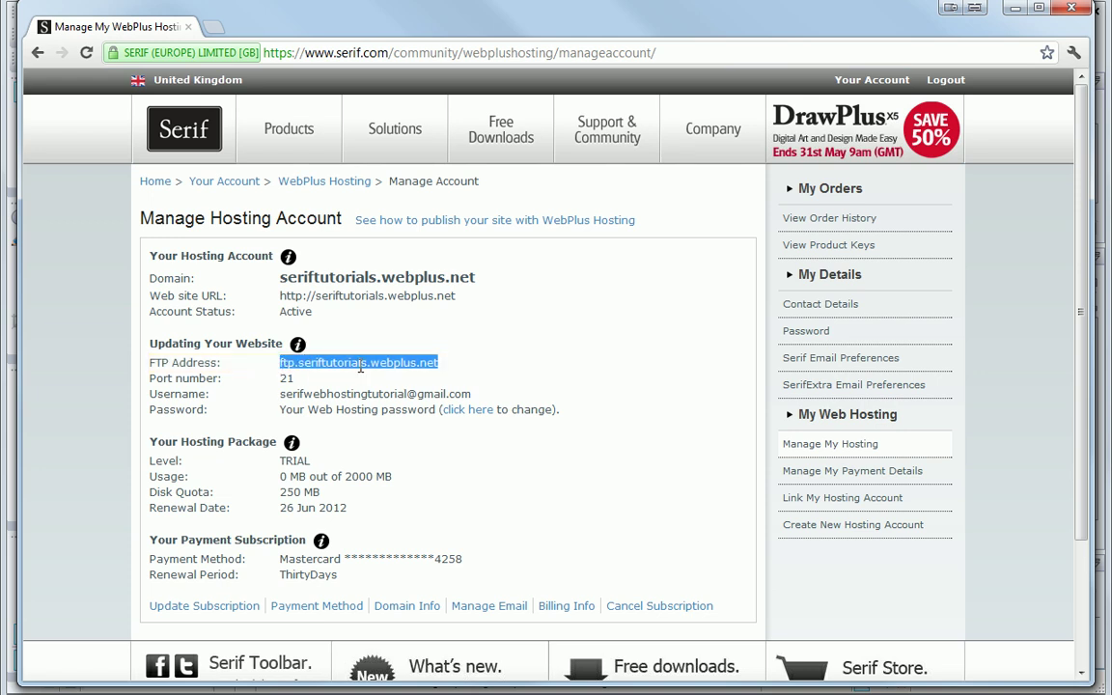
{"action": "right_click", "coordinate": [362, 365]}
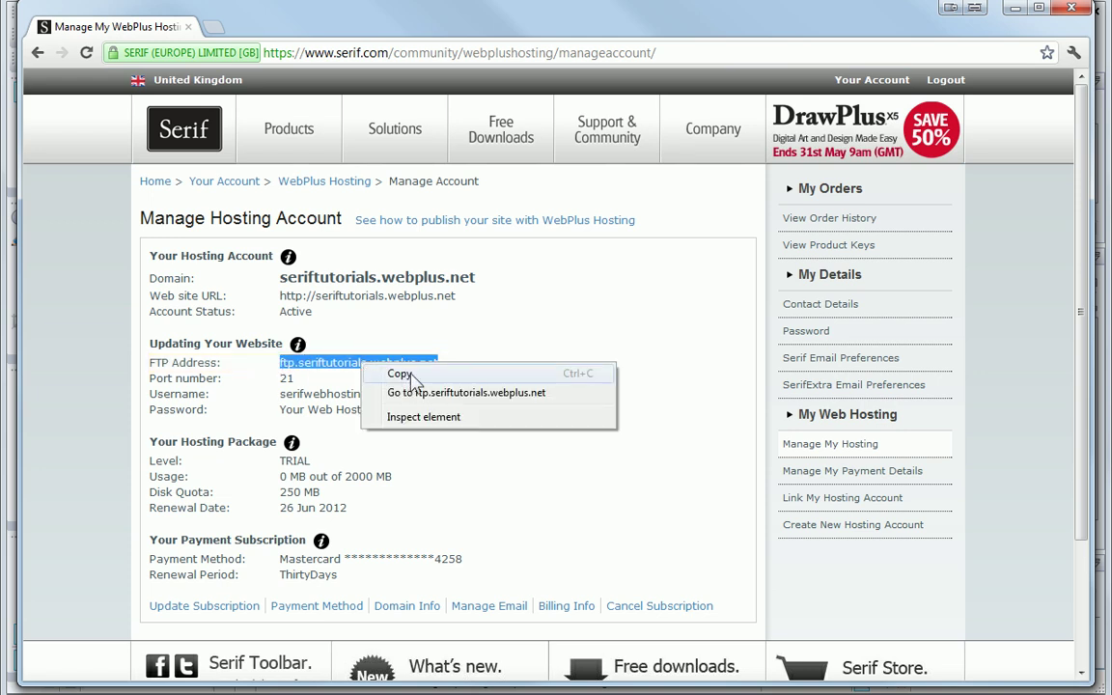
{"action": "left_click", "coordinate": [398, 374]}
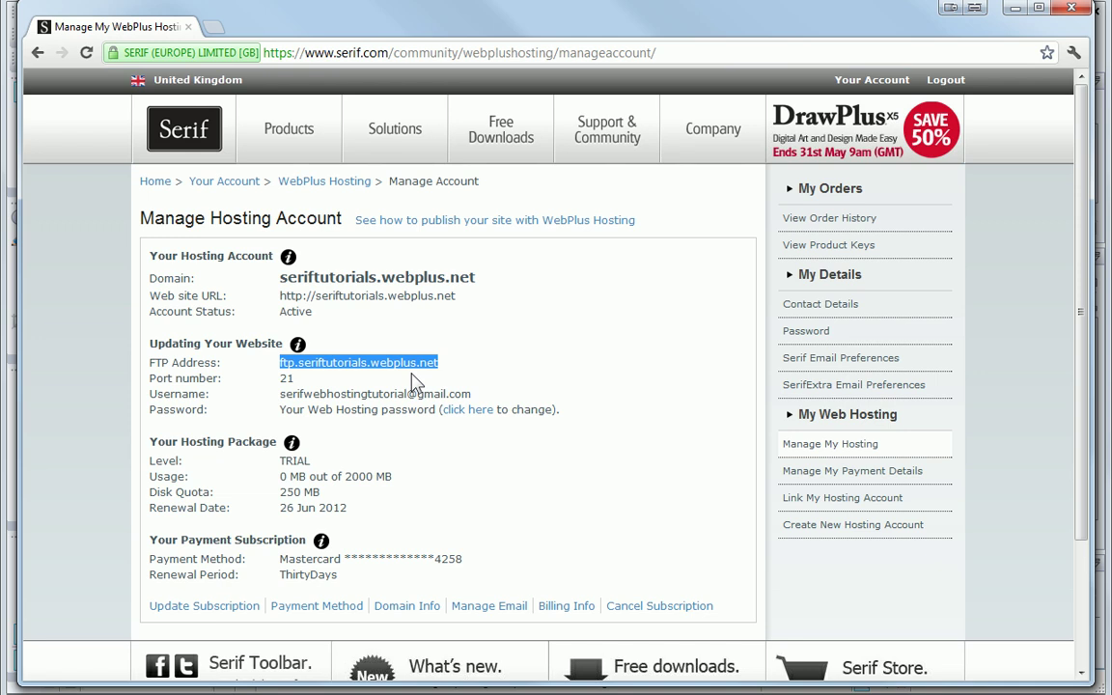
{"action": "key", "text": "alt+Tab"}
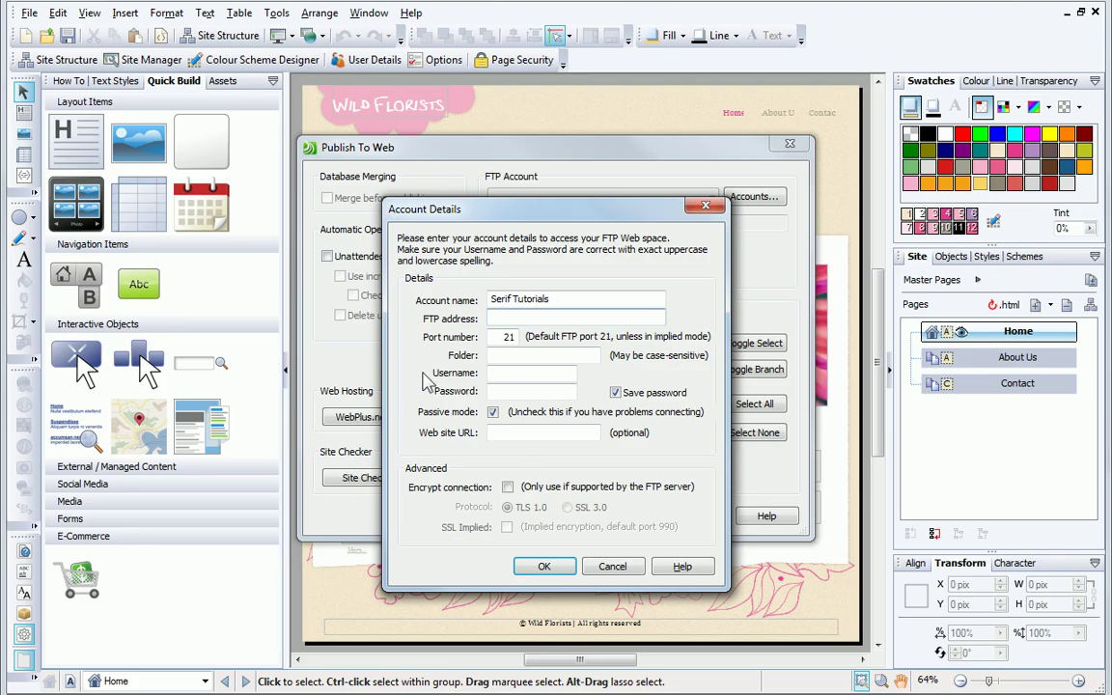
Step: Paste ftp.seriftutorials.webplus.net into WebPlus's FTP address field, then switch to Chrome
{"action": "right_click", "coordinate": [507, 321]}
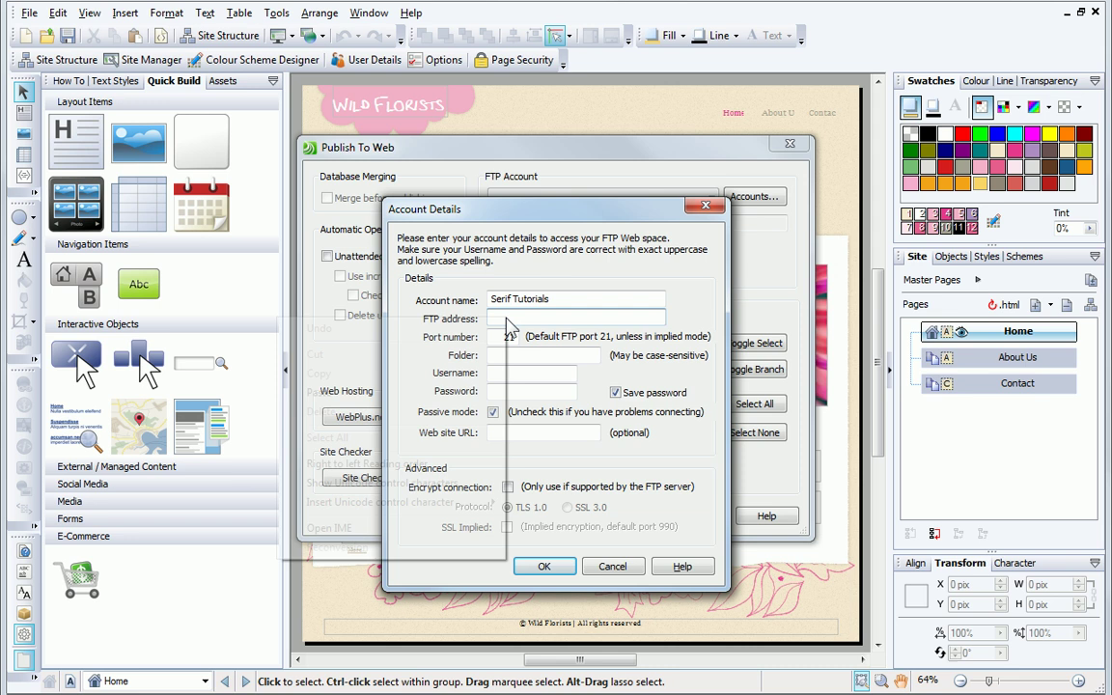
{"action": "left_click", "coordinate": [397, 394]}
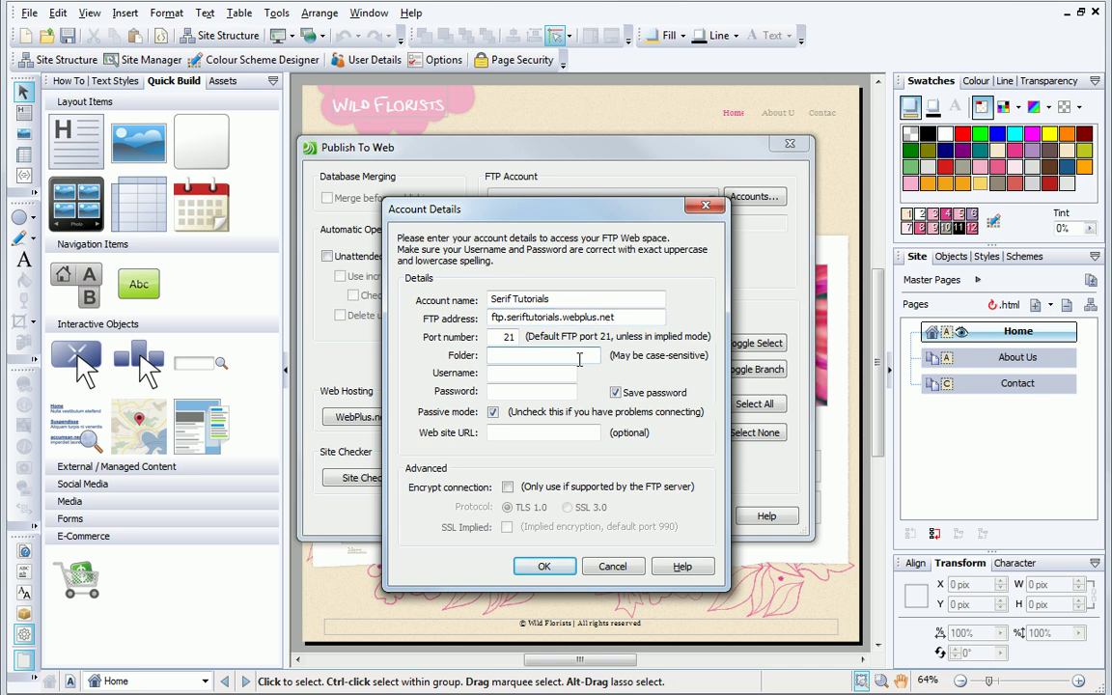
{"action": "left_click", "coordinate": [516, 372]}
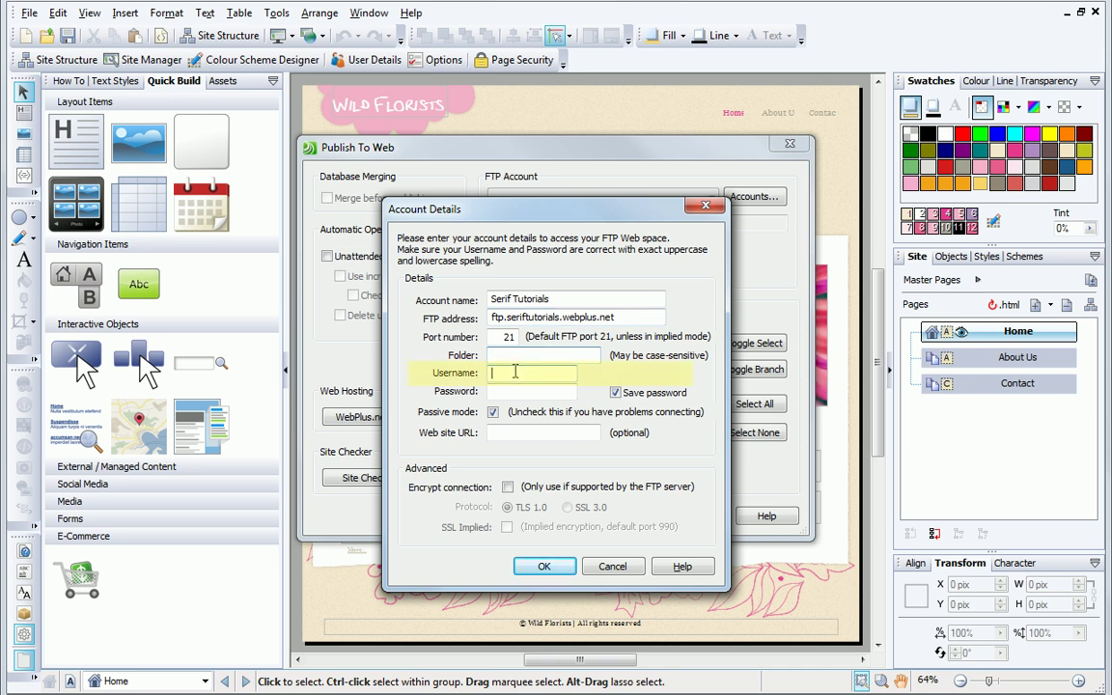
{"action": "key", "text": "alt+Tab"}
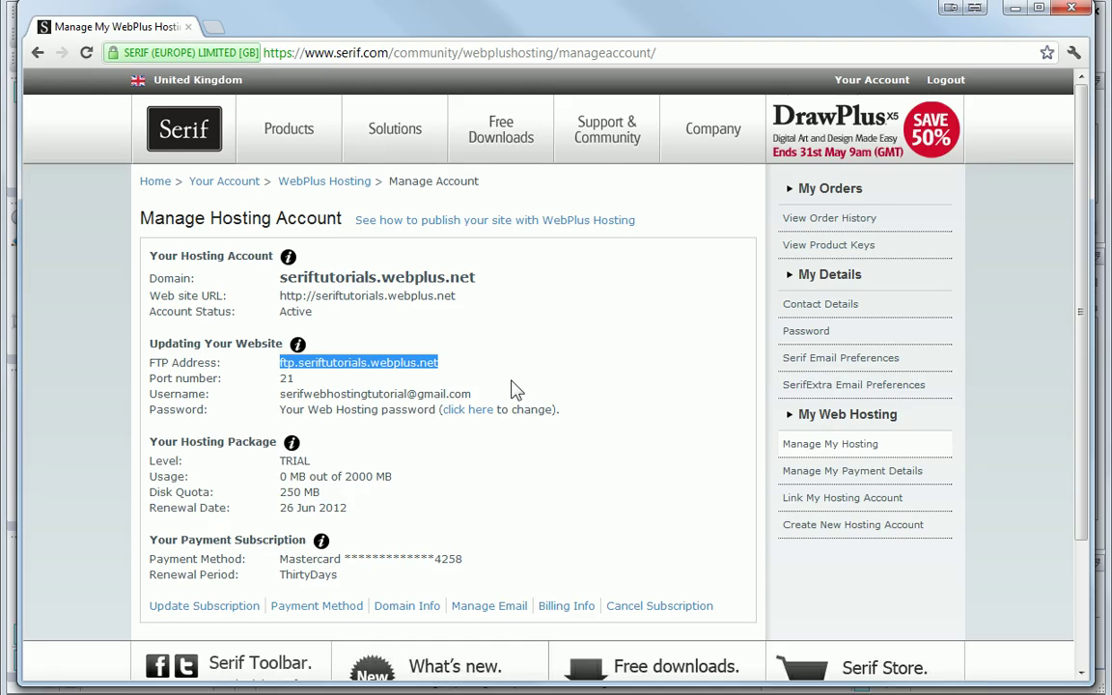
Step: Copy the hosting username e-mail from the Manage Hosting Account page
{"action": "left_click_drag", "start_coordinate": [472, 393], "coordinate": [274, 395]}
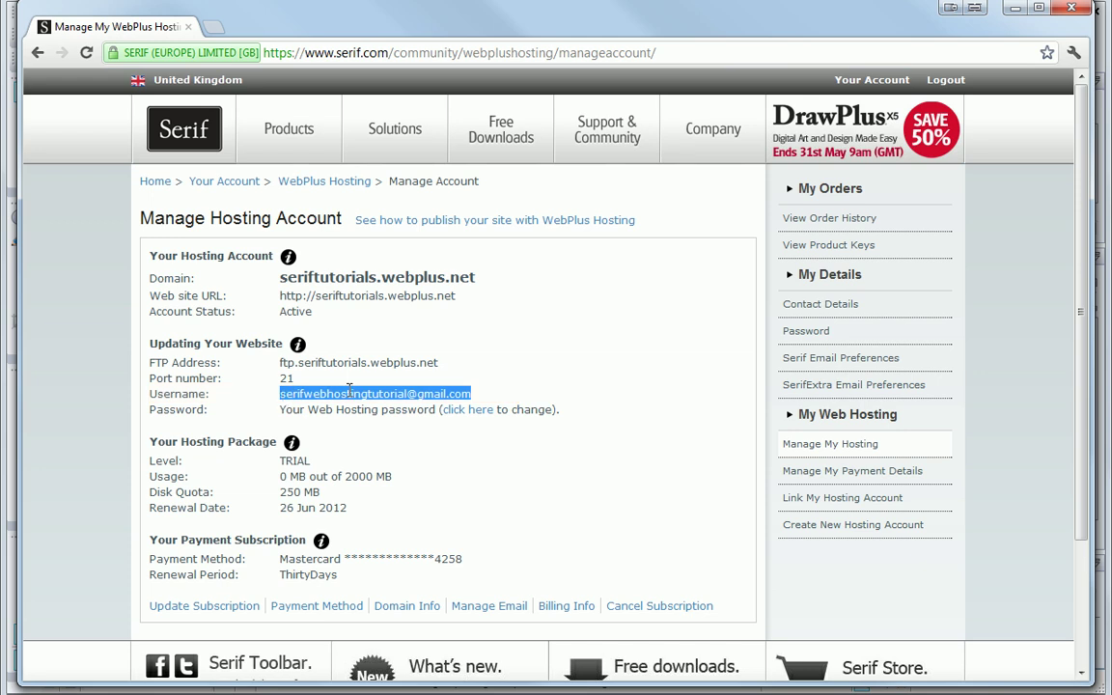
{"action": "right_click", "coordinate": [359, 389]}
{"action": "left_click", "coordinate": [372, 400]}
{"action": "key", "text": "alt+Tab"}
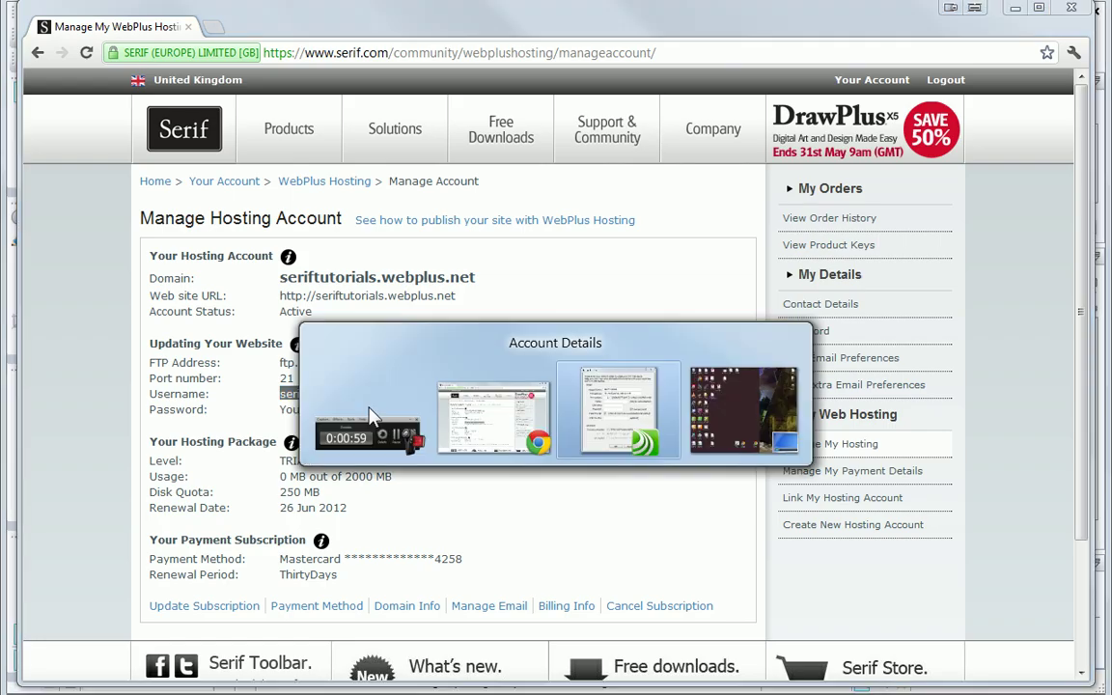
Step: Paste the hosting username and type the account password into WebPlus's account details
{"action": "left_click", "coordinate": [497, 377]}
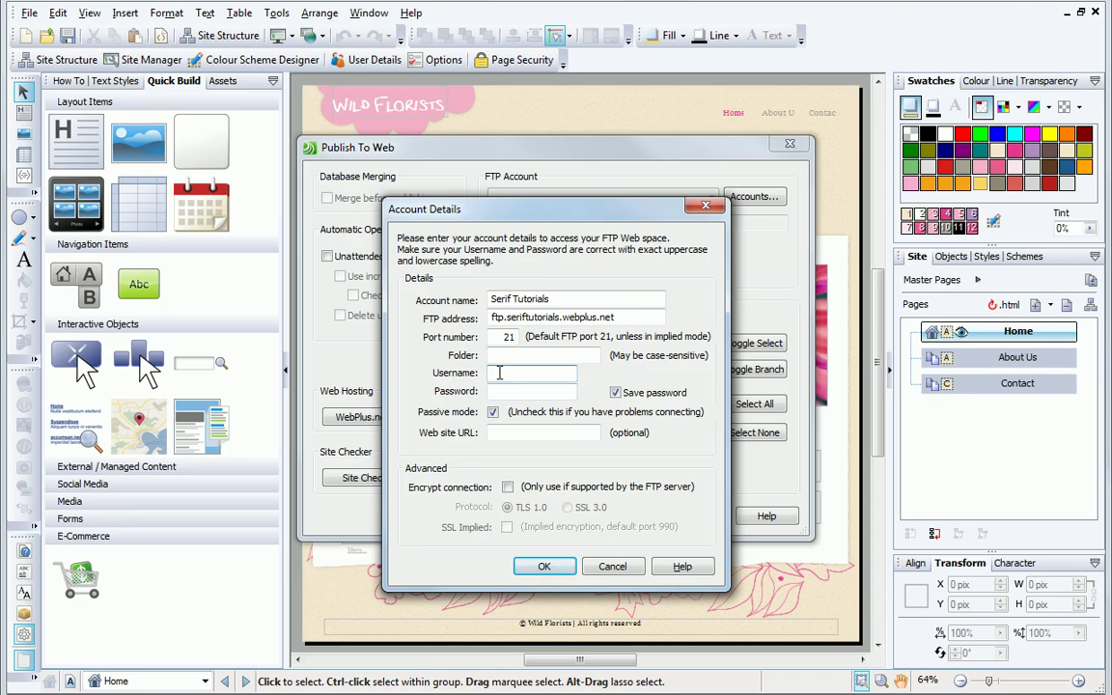
{"action": "right_click", "coordinate": [497, 376]}
{"action": "left_click", "coordinate": [468, 453]}
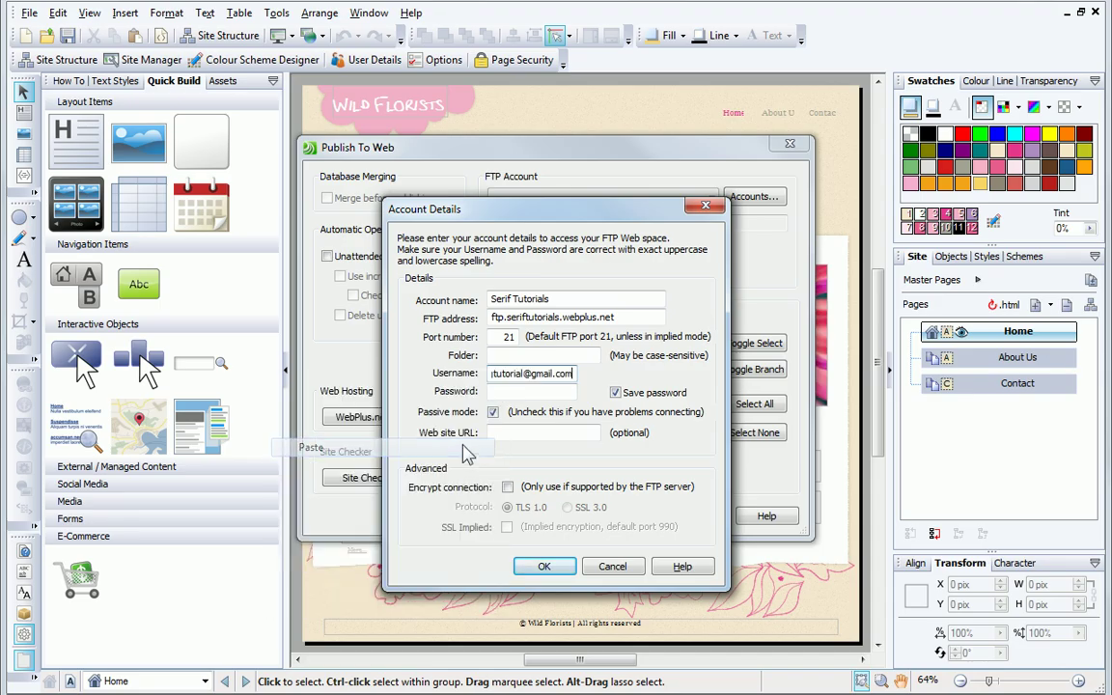
{"action": "left_click", "coordinate": [564, 396]}
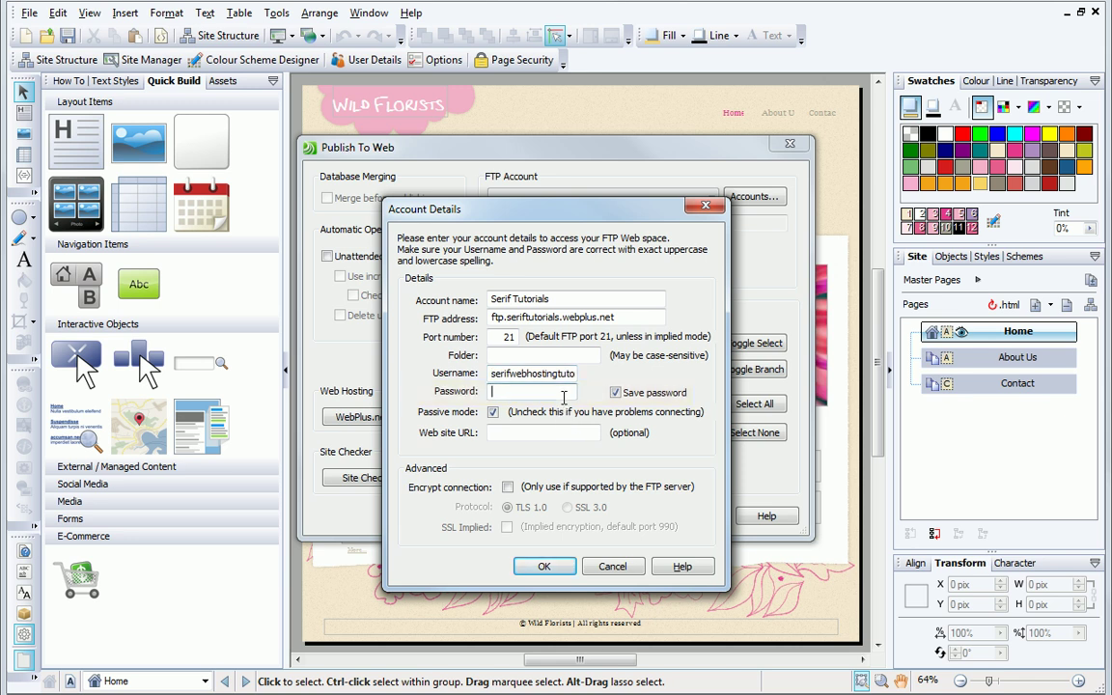
{"action": "left_click", "coordinate": [552, 431]}
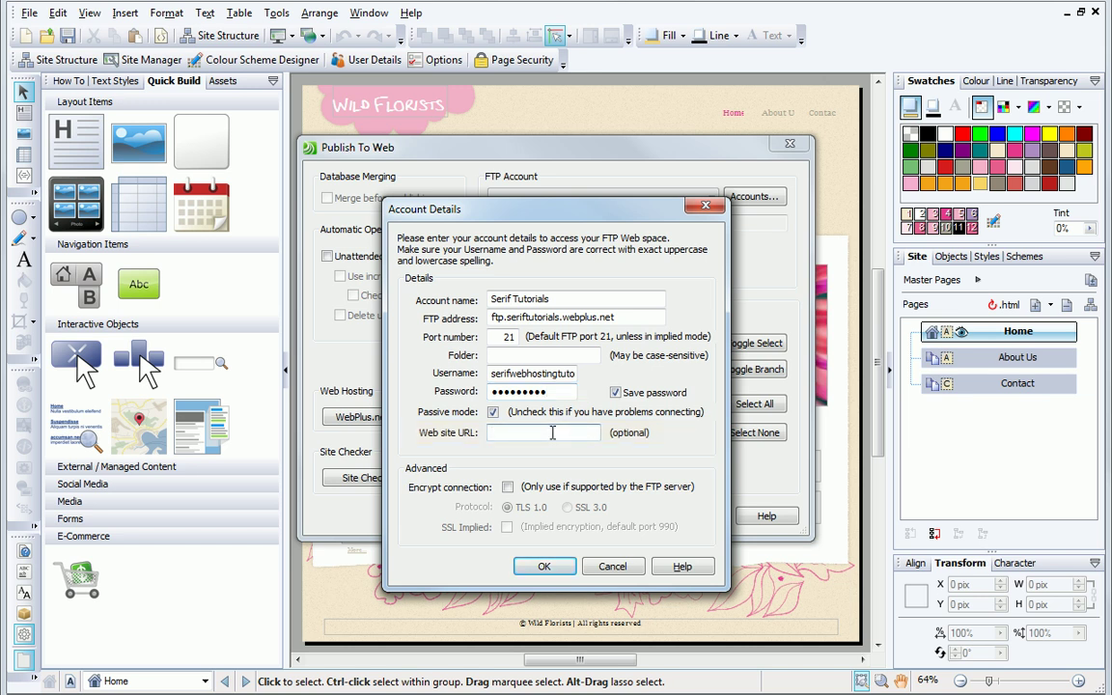
{"action": "key", "text": "alt+Tab"}
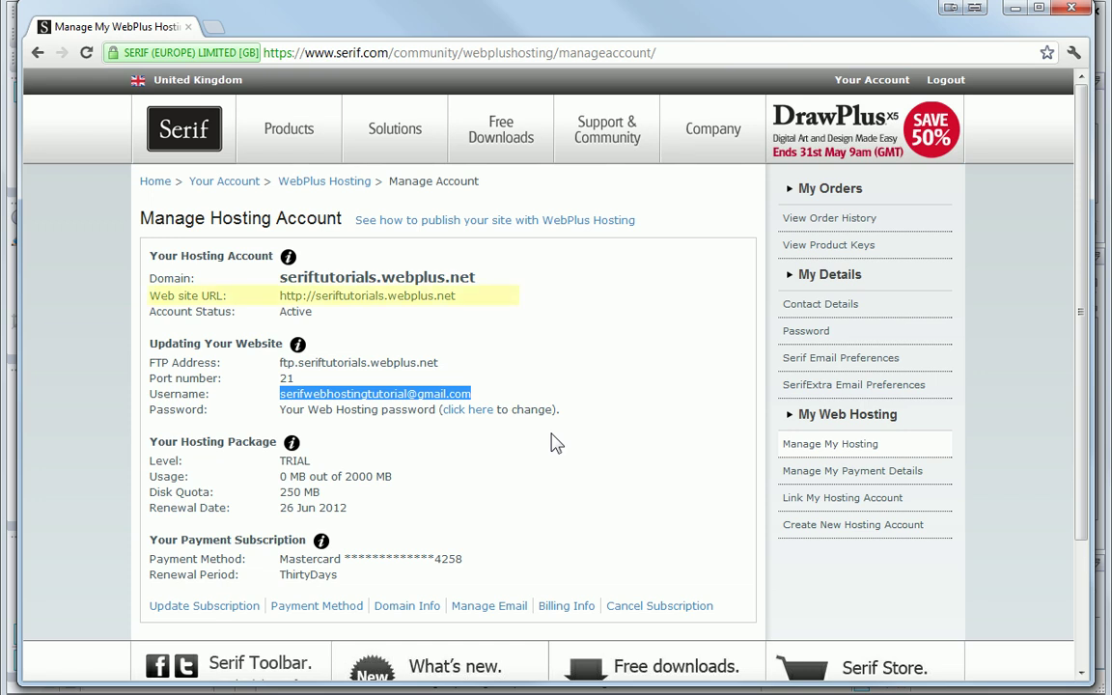
{"action": "left_click", "coordinate": [454, 297]}
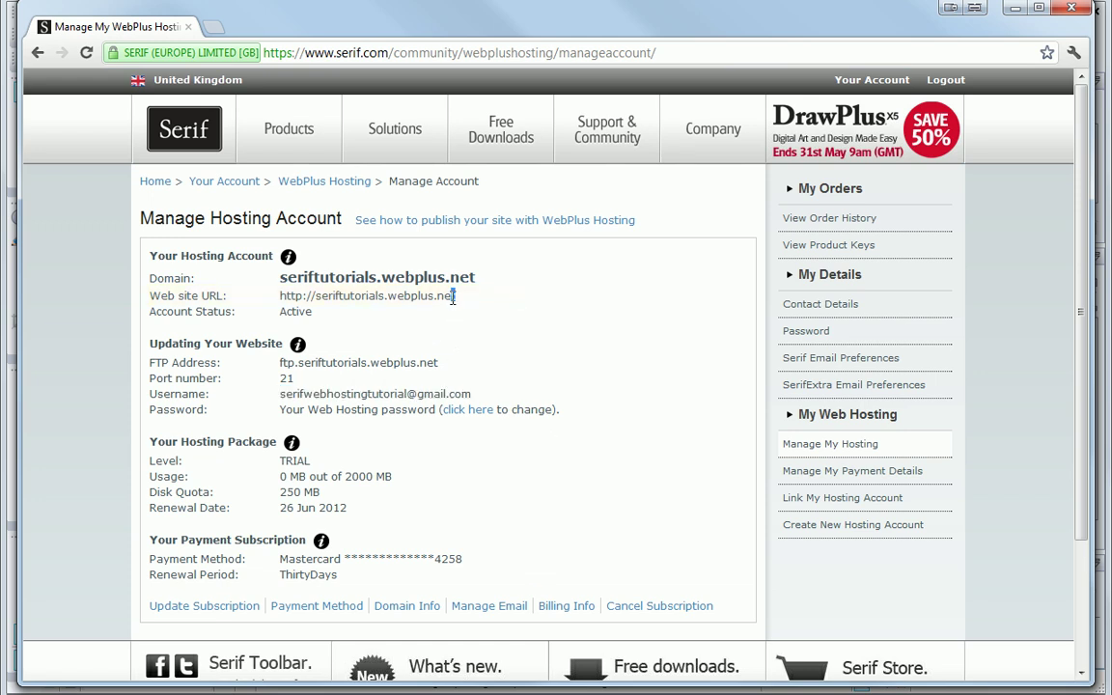
{"action": "left_click_drag", "start_coordinate": [454, 298], "coordinate": [283, 299]}
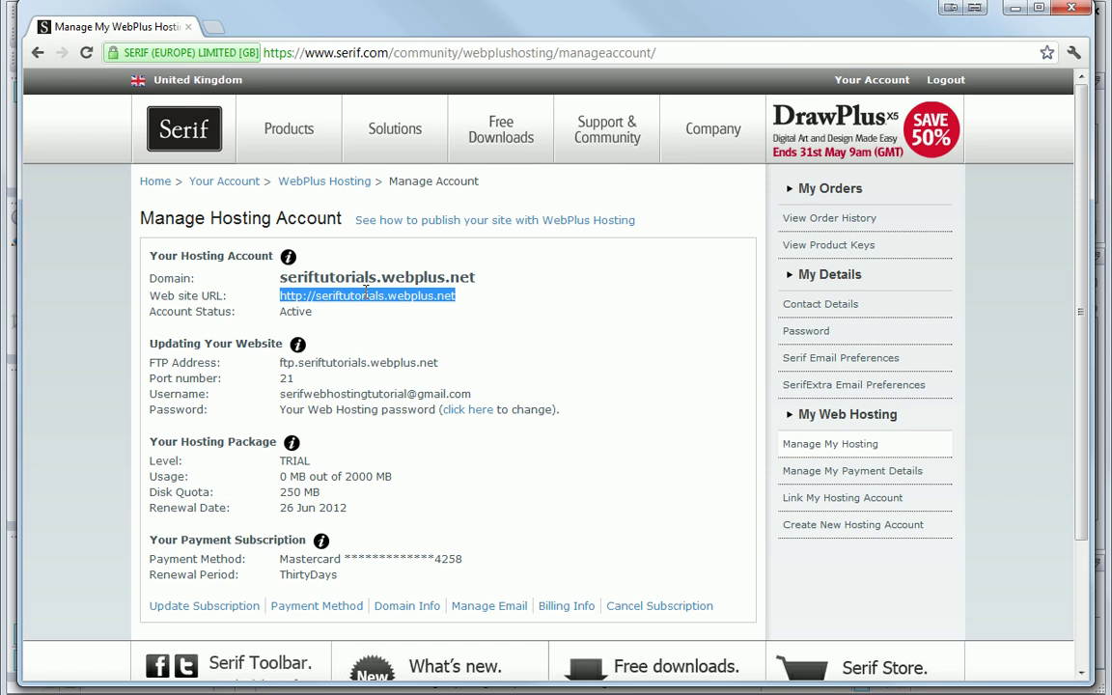
{"action": "right_click", "coordinate": [367, 298]}
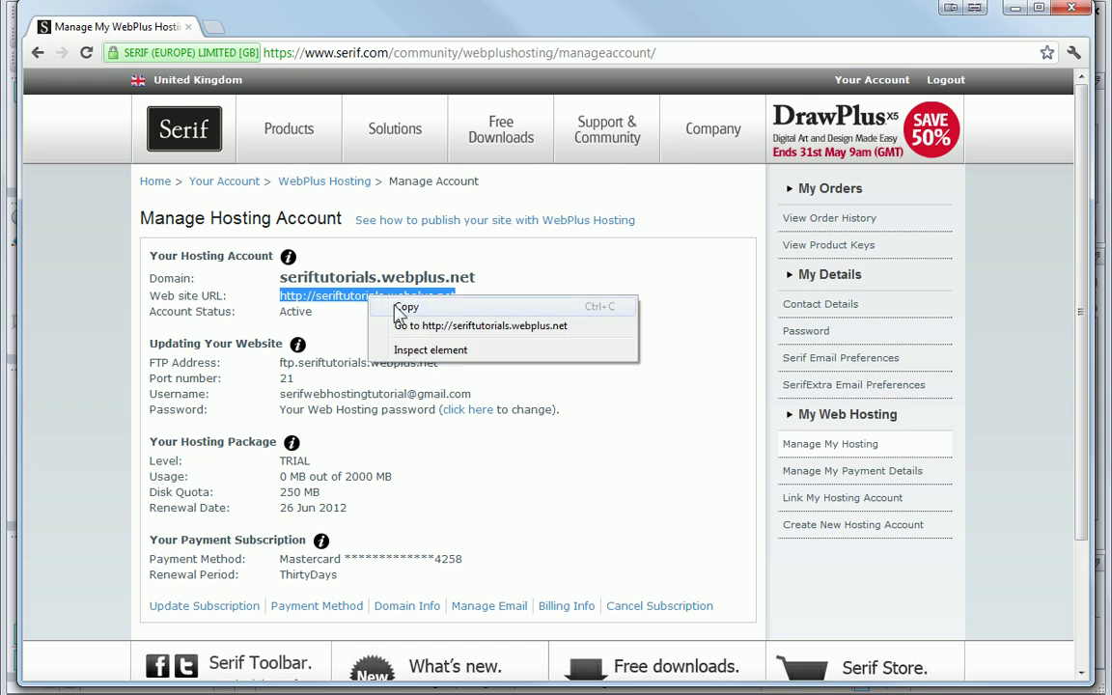
{"action": "left_click", "coordinate": [397, 309]}
{"action": "key", "text": "alt+Tab"}
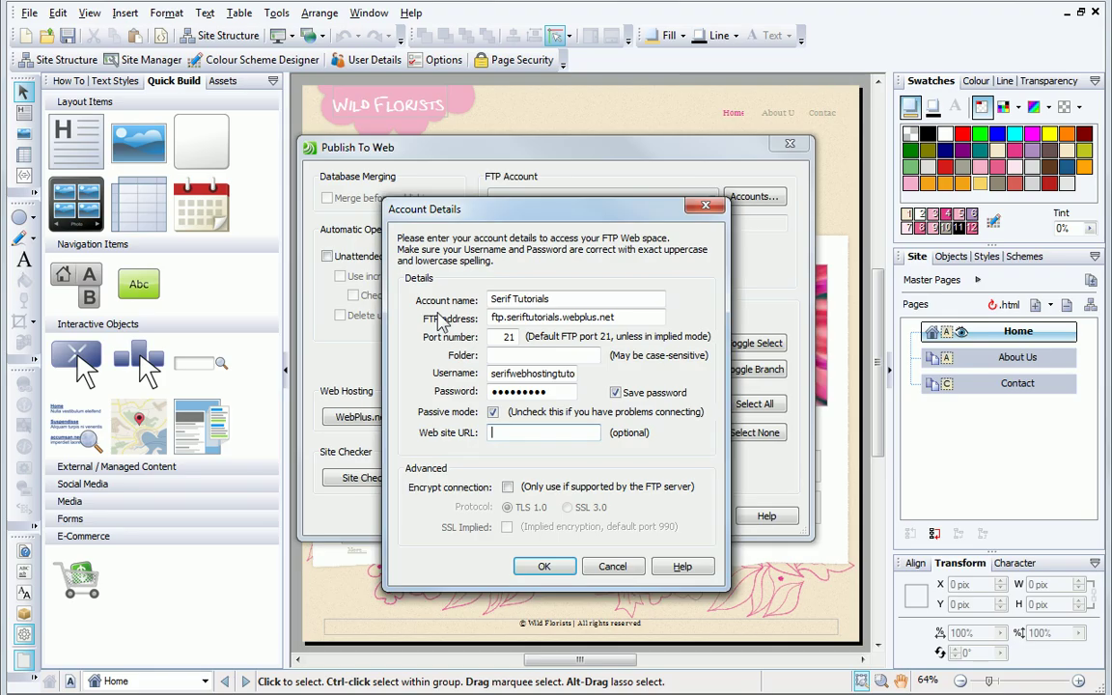
{"action": "right_click", "coordinate": [504, 432]}
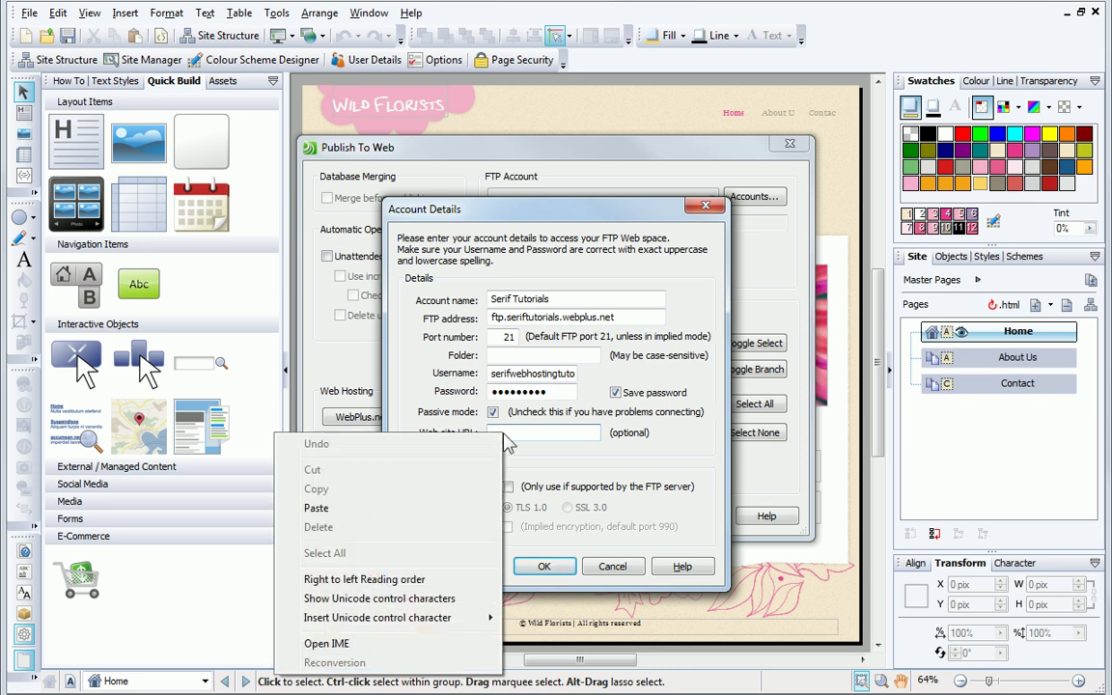
{"action": "left_click", "coordinate": [466, 508]}
{"action": "key", "text": "Home"}
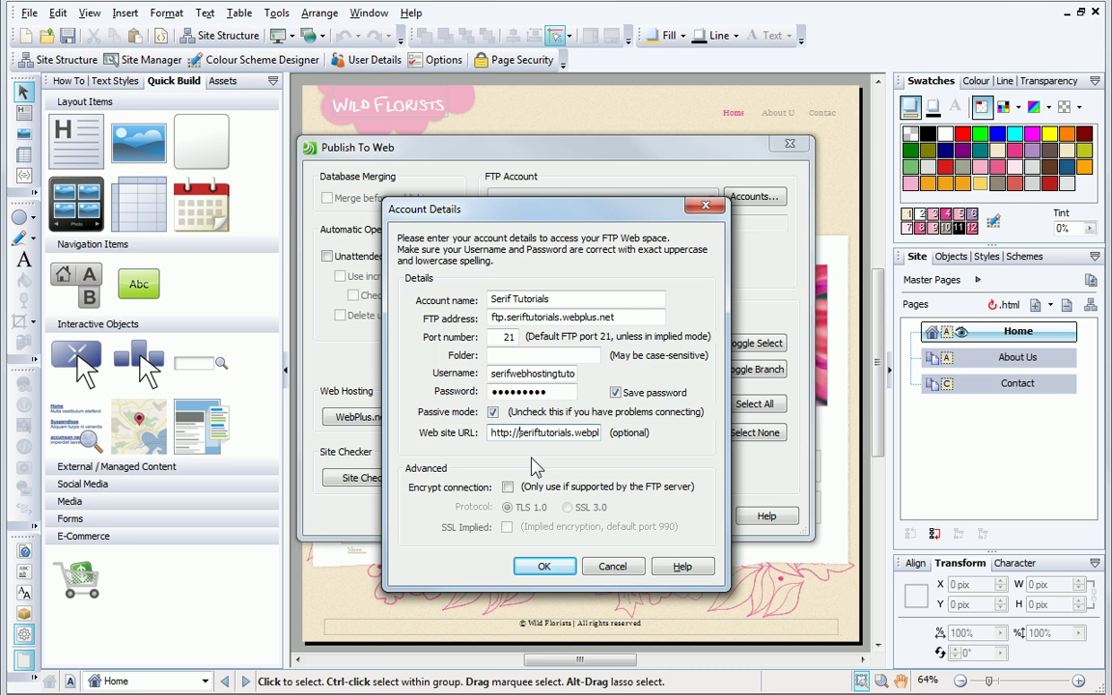
{"action": "left_click", "coordinate": [544, 567]}
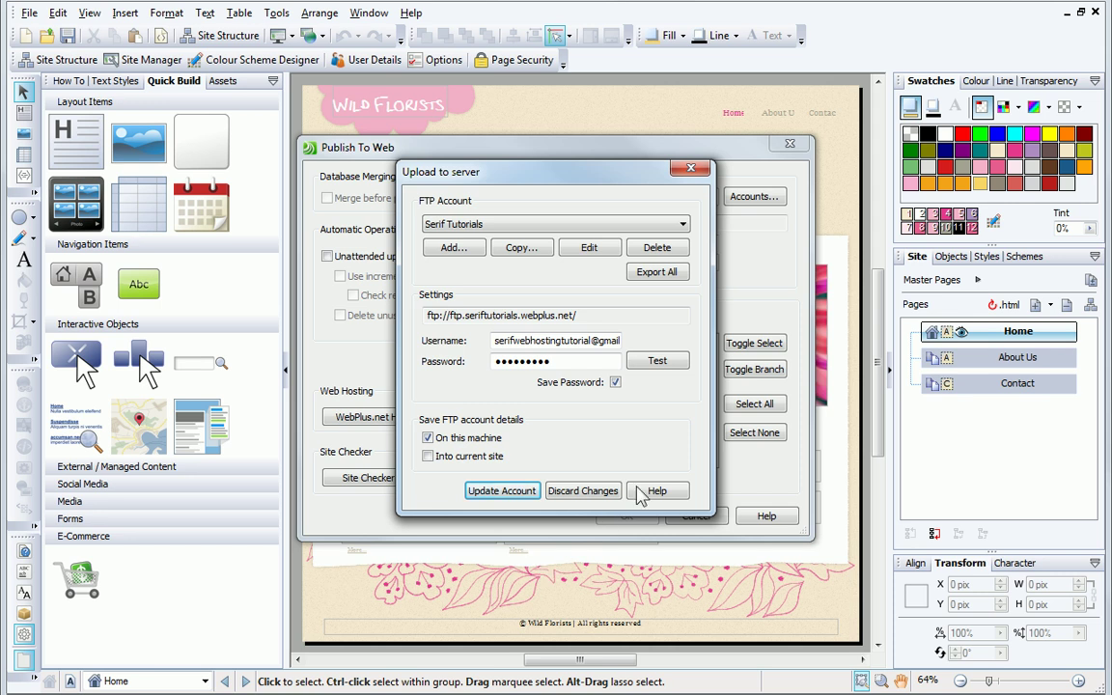
Step: Test the Serif Tutorials FTP connection successfully, then save it with Update Account
{"action": "left_click", "coordinate": [668, 361]}
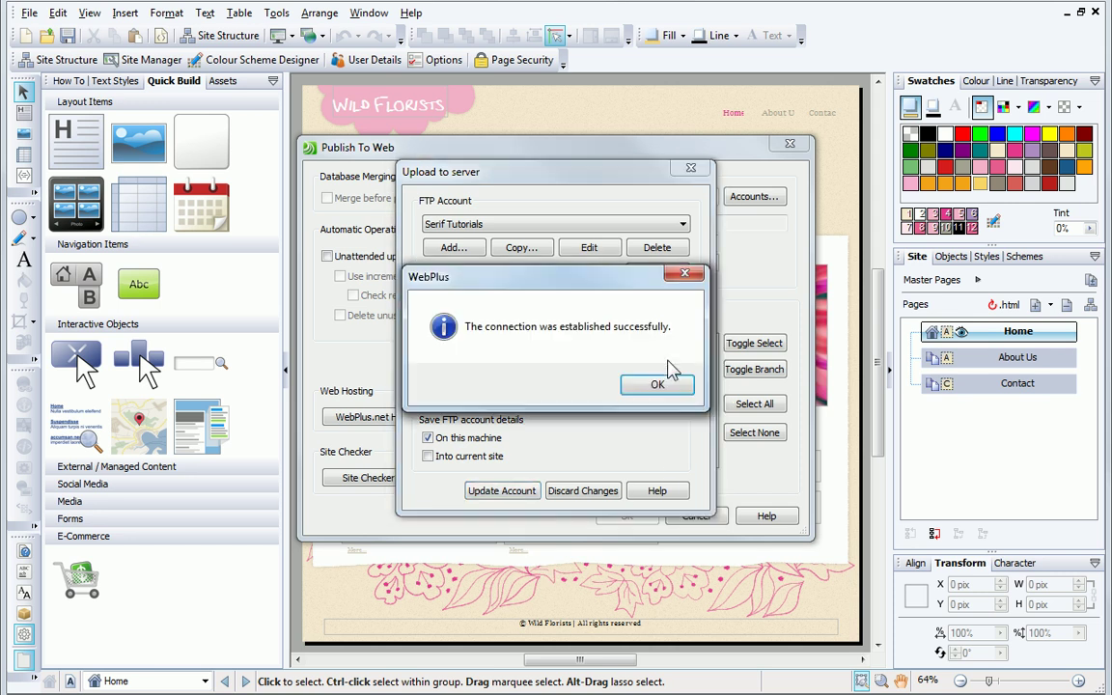
{"action": "left_click", "coordinate": [665, 388]}
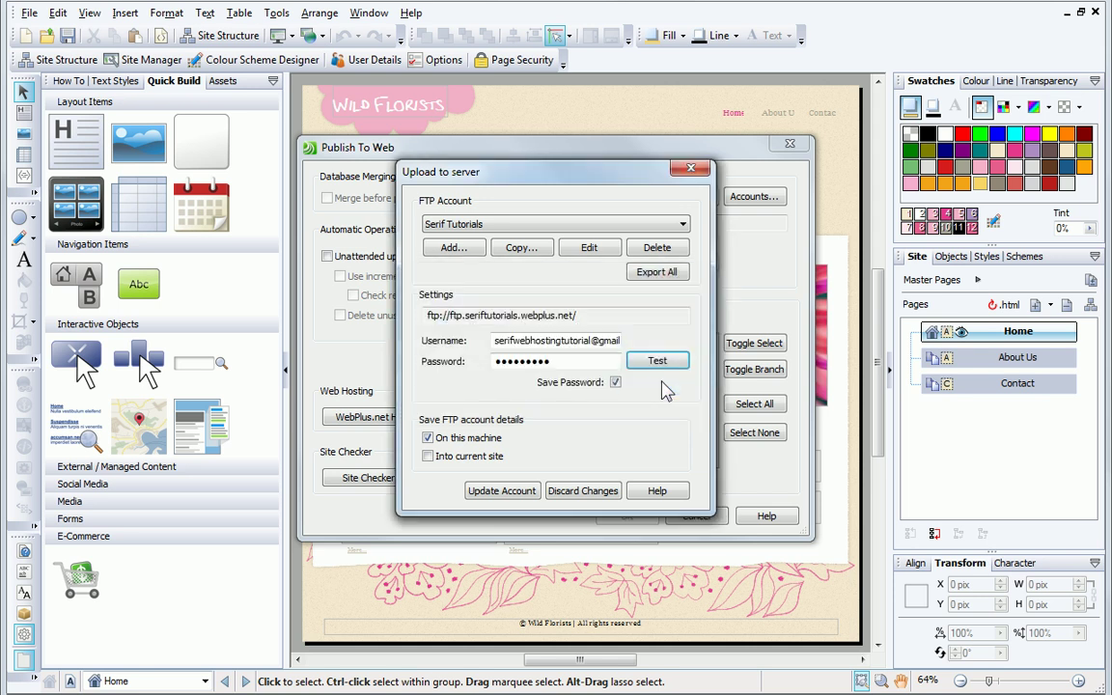
{"action": "left_click", "coordinate": [499, 492]}
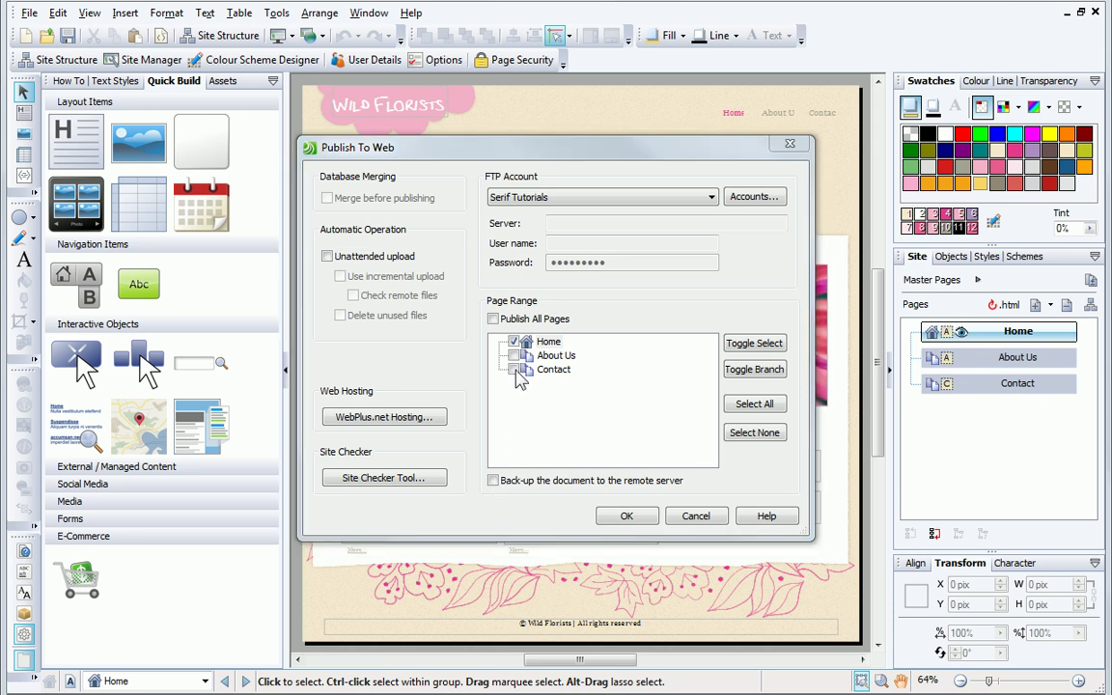
Step: Publish all pages of Wild Florists, uploading 48 files to ftp.seriftutorials.webplus.net
{"action": "left_click", "coordinate": [493, 320]}
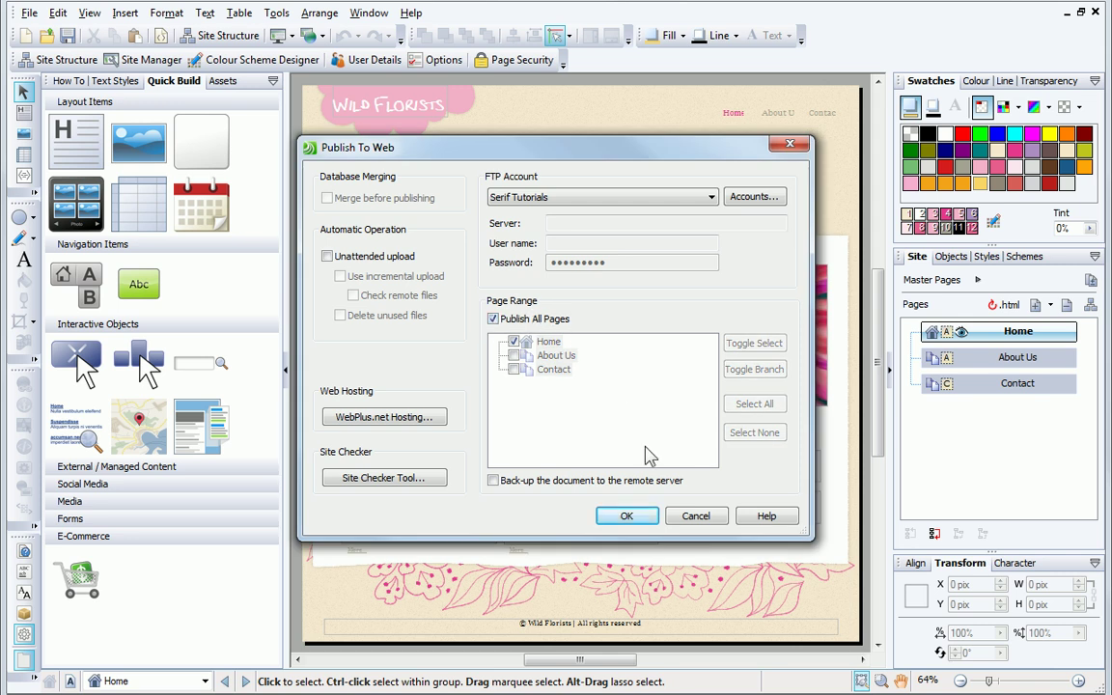
{"action": "left_click", "coordinate": [627, 518]}
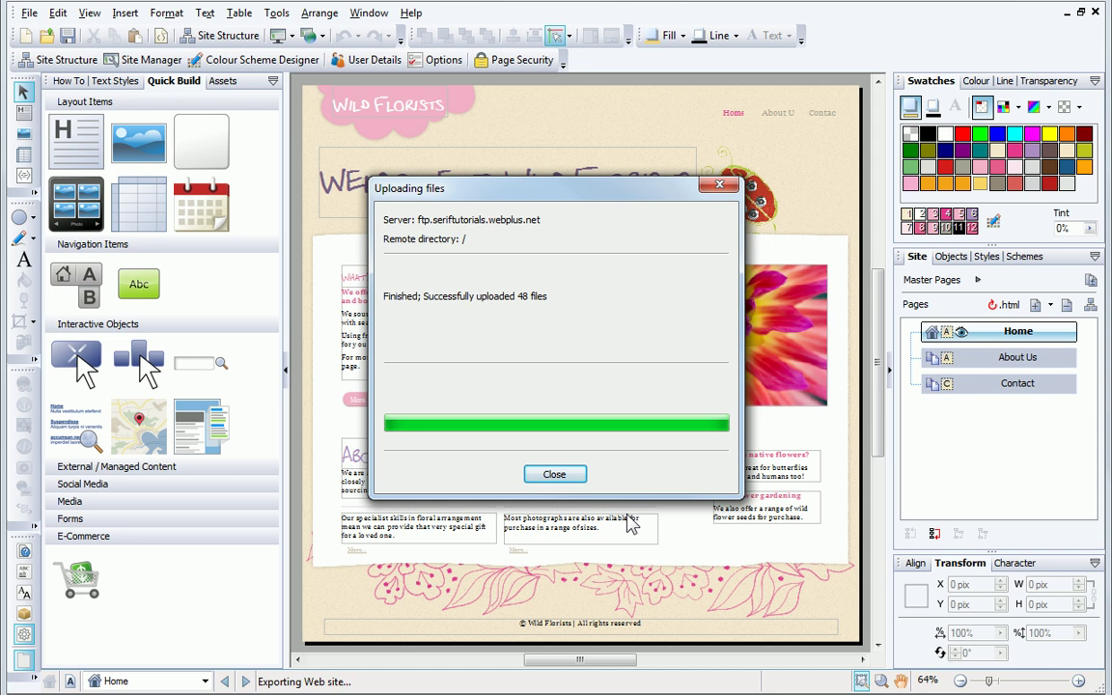
Step: Close the upload report and view the live site at seriftutorials.webplus.net
{"action": "left_click", "coordinate": [555, 475]}
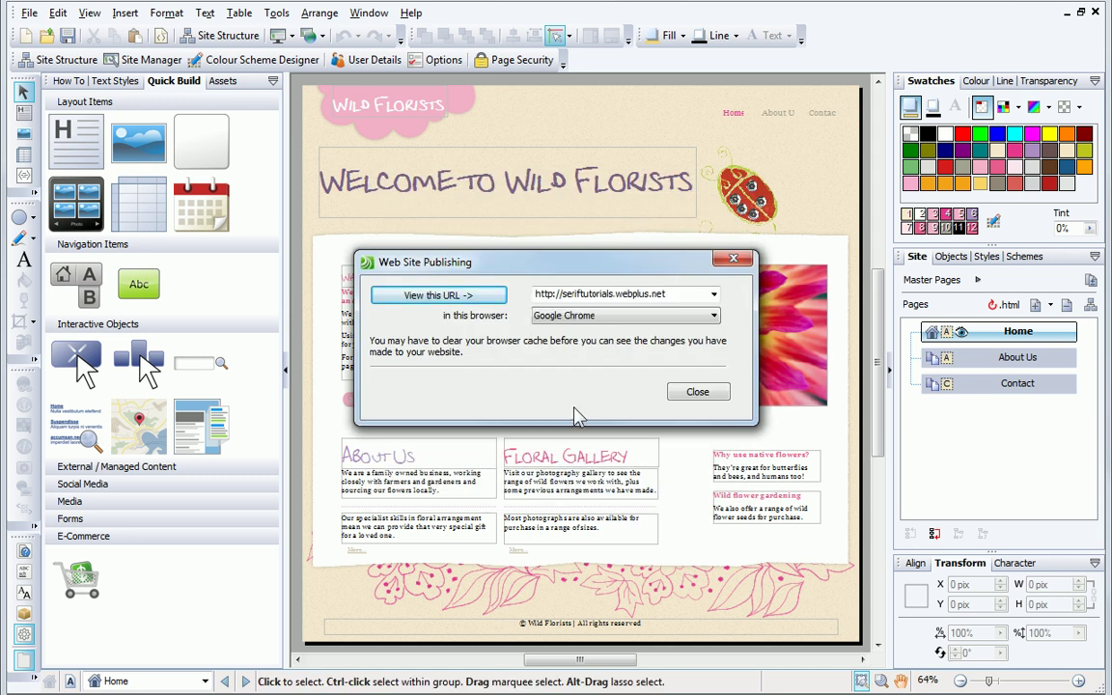
{"action": "left_click", "coordinate": [437, 298]}
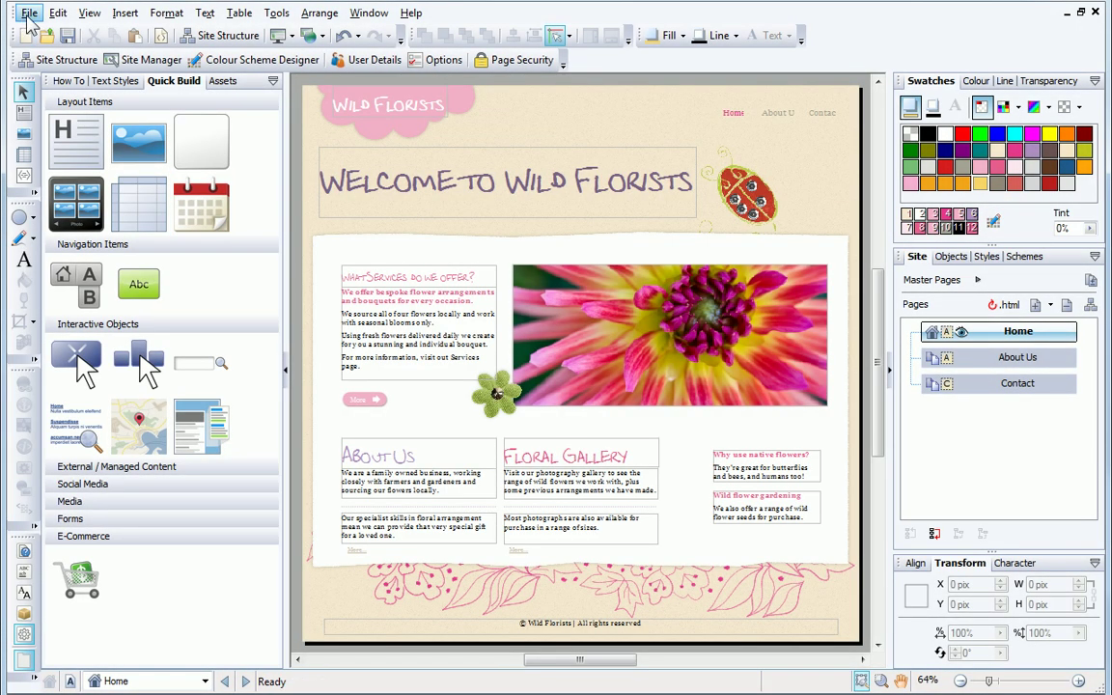
Step: Reopen File > Publish Site > Publish to Web, prefilled with the Serif Tutorials account
{"action": "left_click", "coordinate": [29, 13]}
{"action": "mouse_move", "coordinate": [145, 228]}
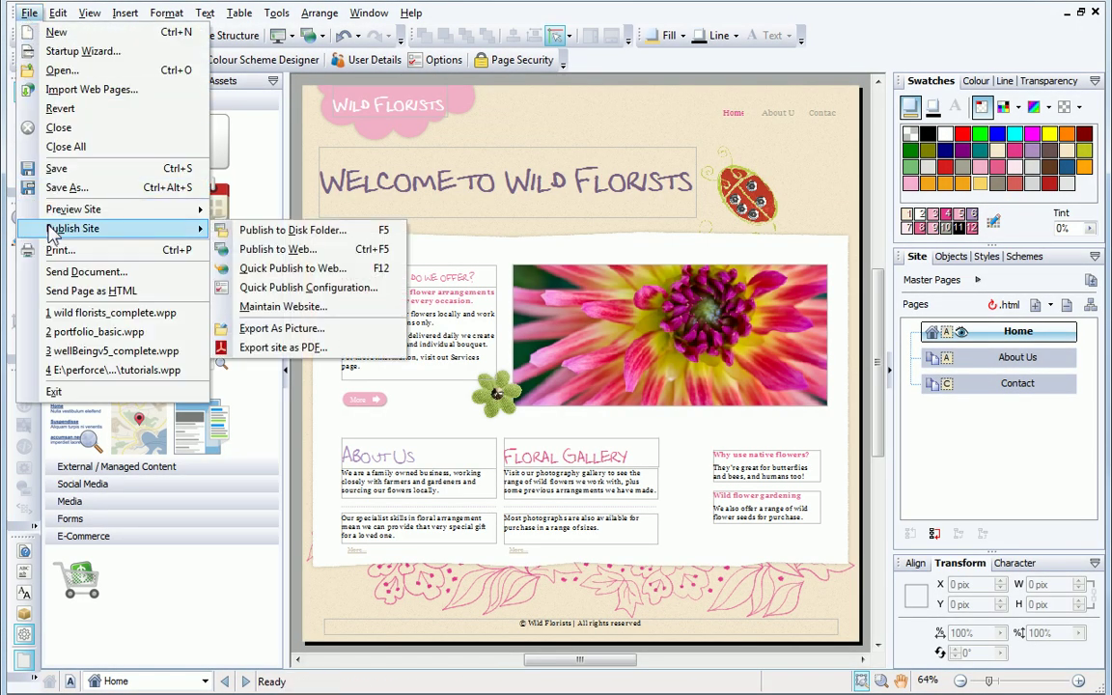
{"action": "left_click", "coordinate": [280, 249]}
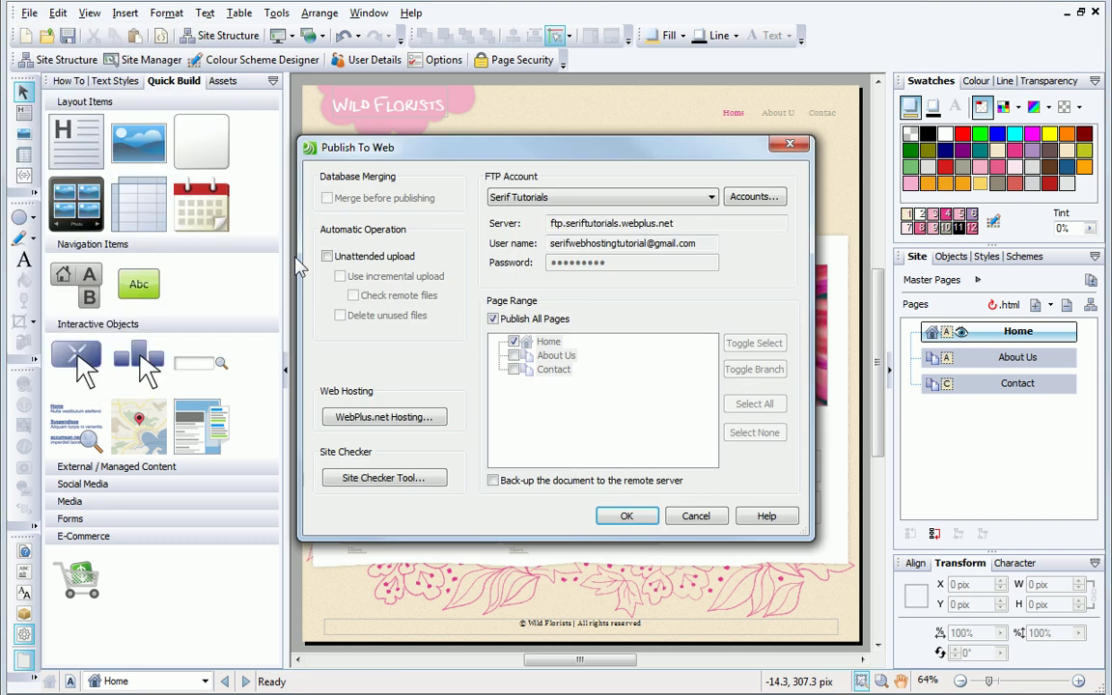